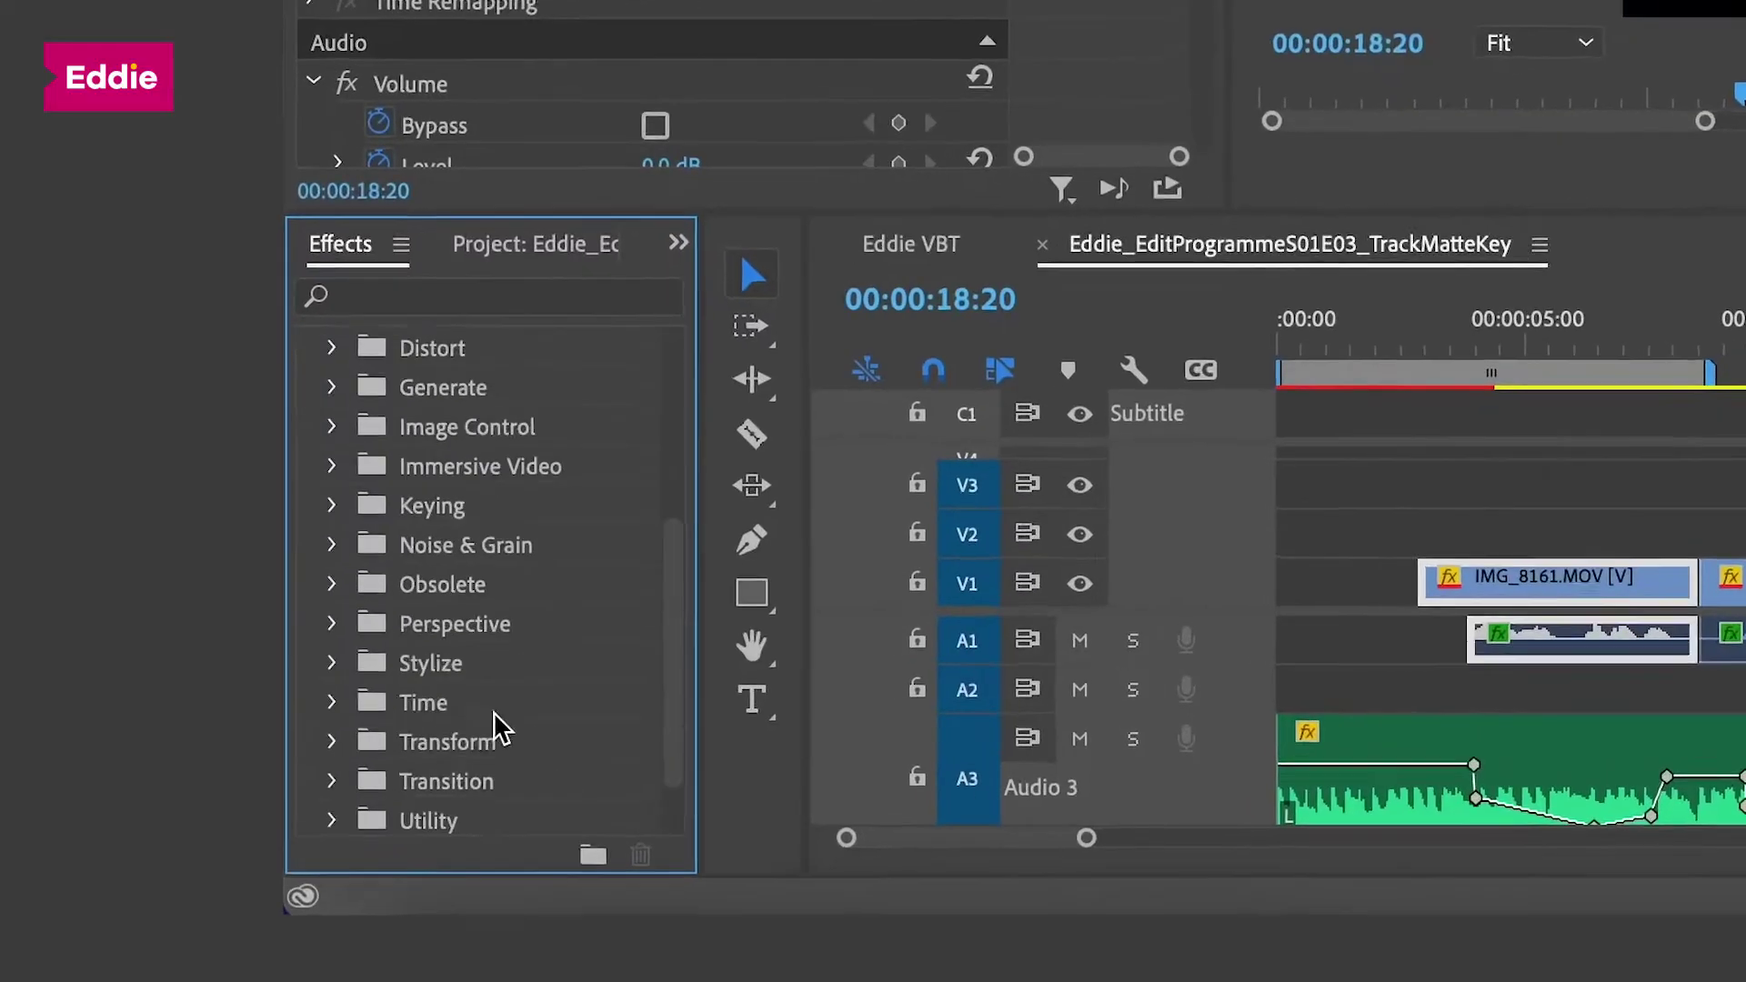
Step: Expand the Keying group under Video Effects in the Effects panel
left_click(292, 475)
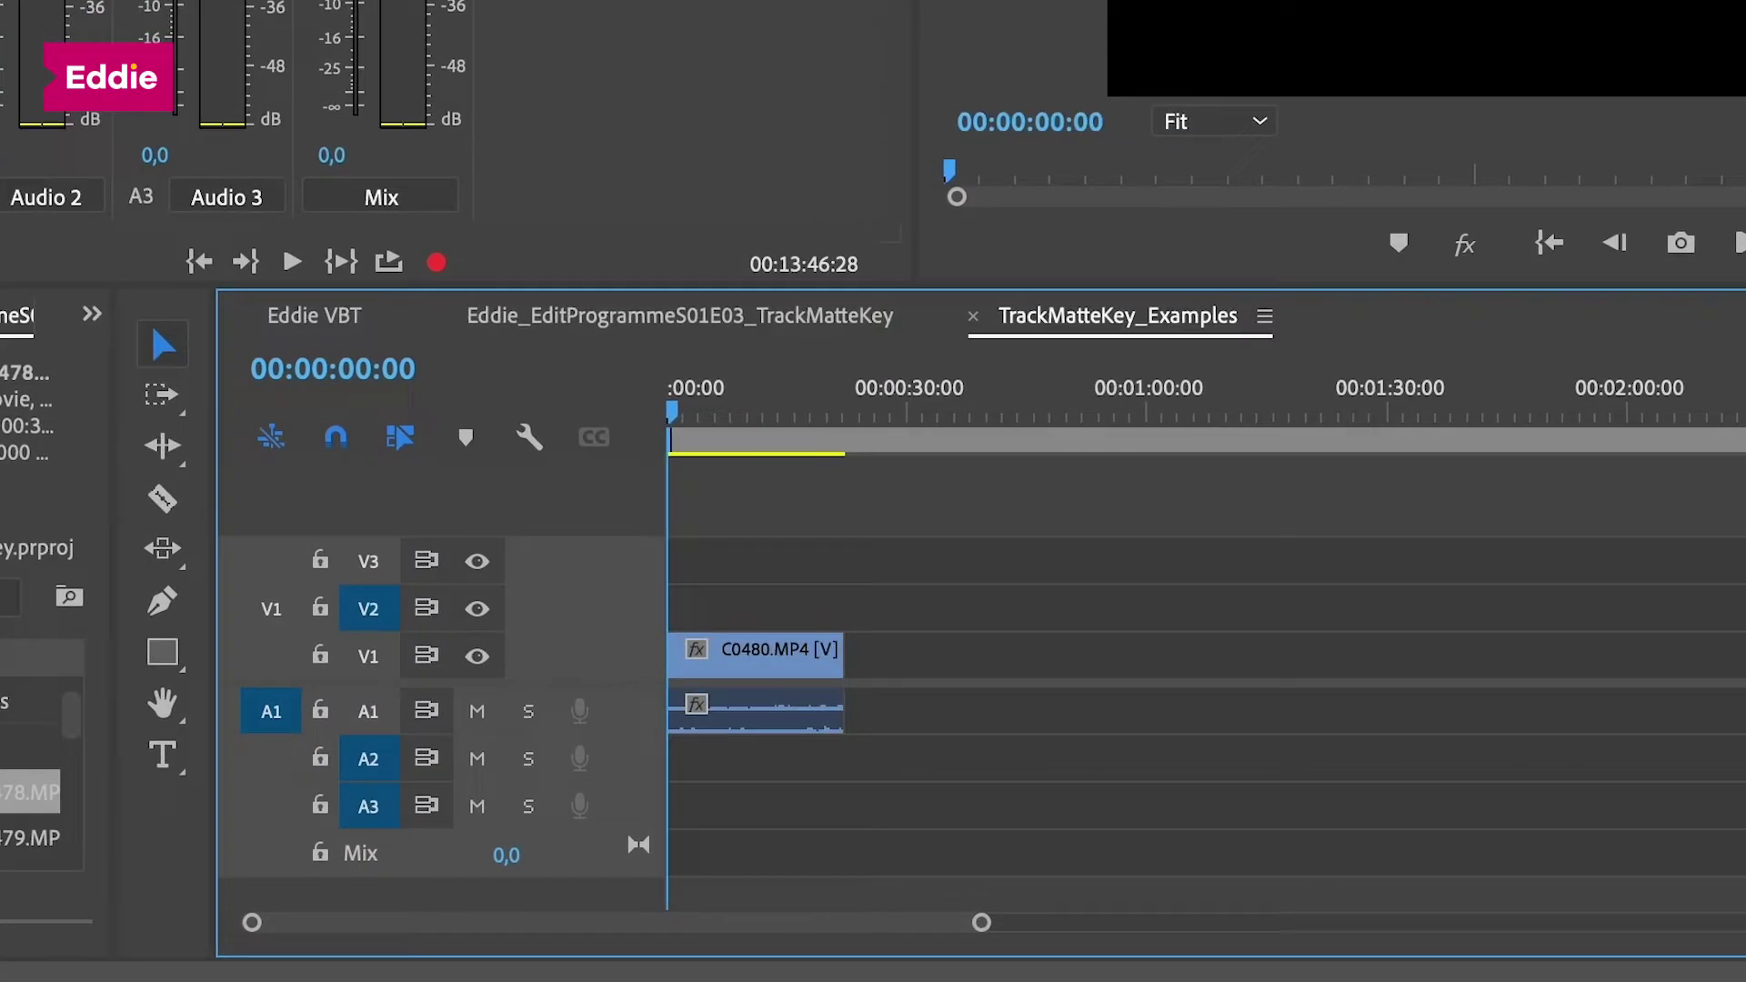
Step: Place C0488.MP4 on V2/A2 and slide it left to the playhead, overlapping C0480.MP4
left_click_drag(1216, 172, 986, 605)
left_click_drag(925, 735, 921, 760)
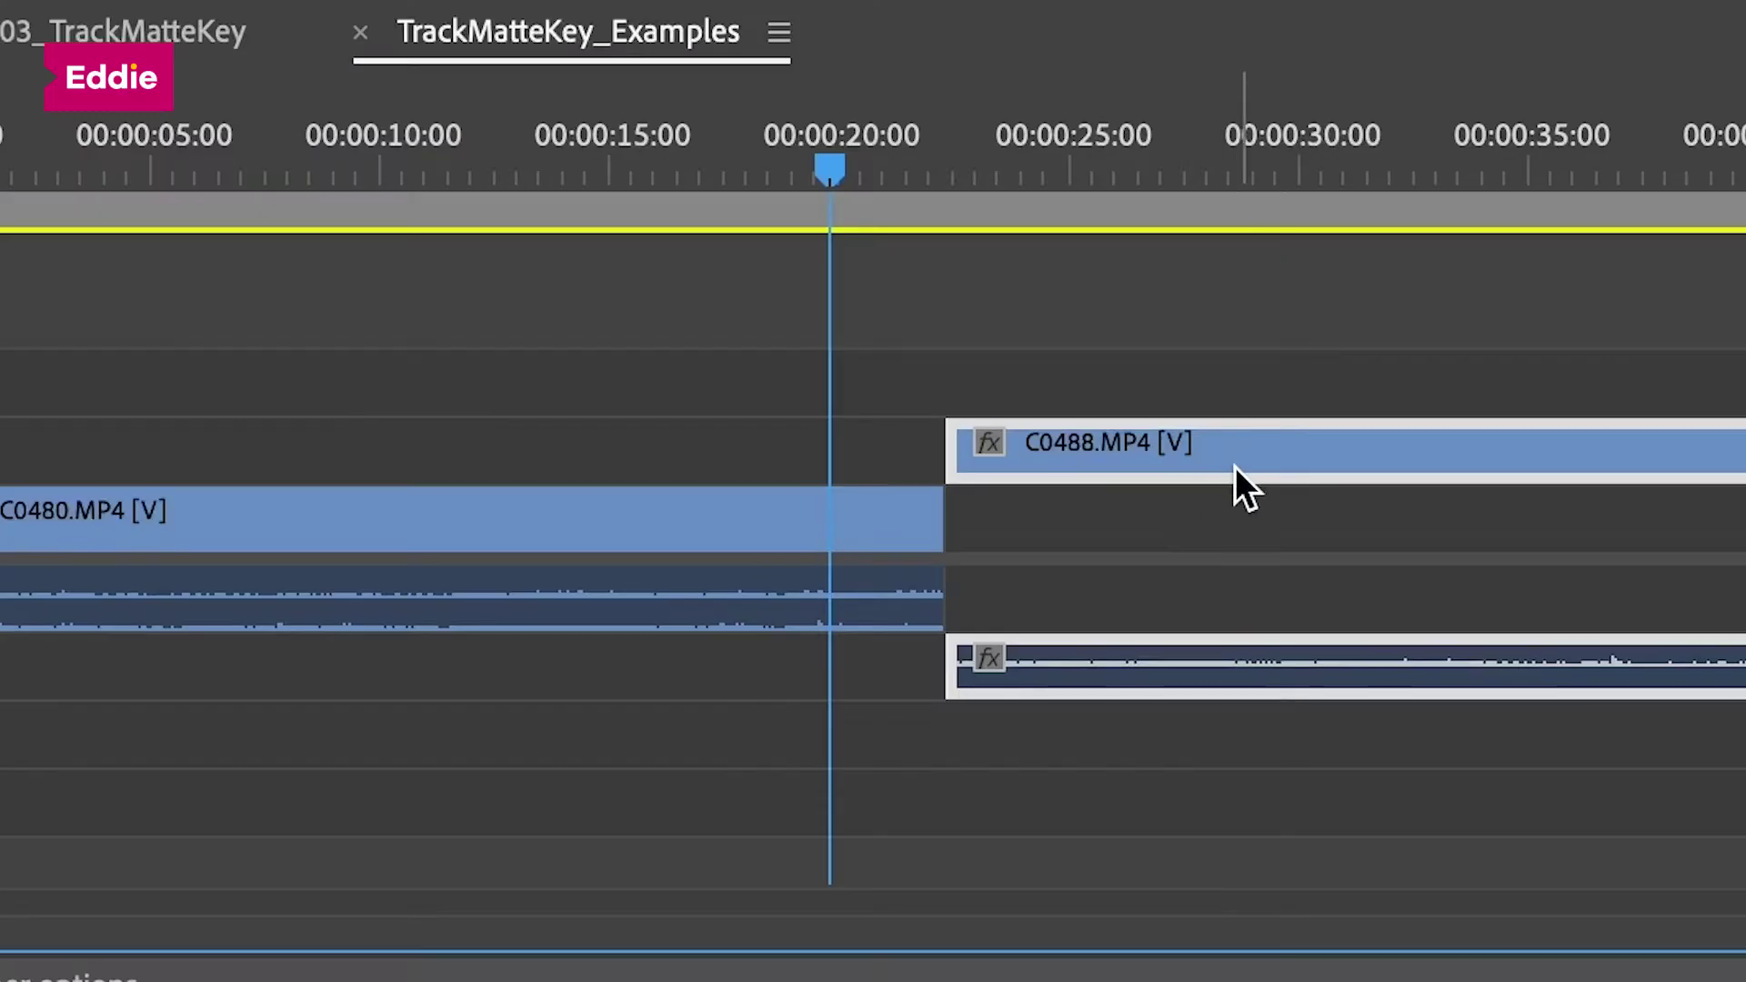
left_click_drag(1235, 466, 1116, 469)
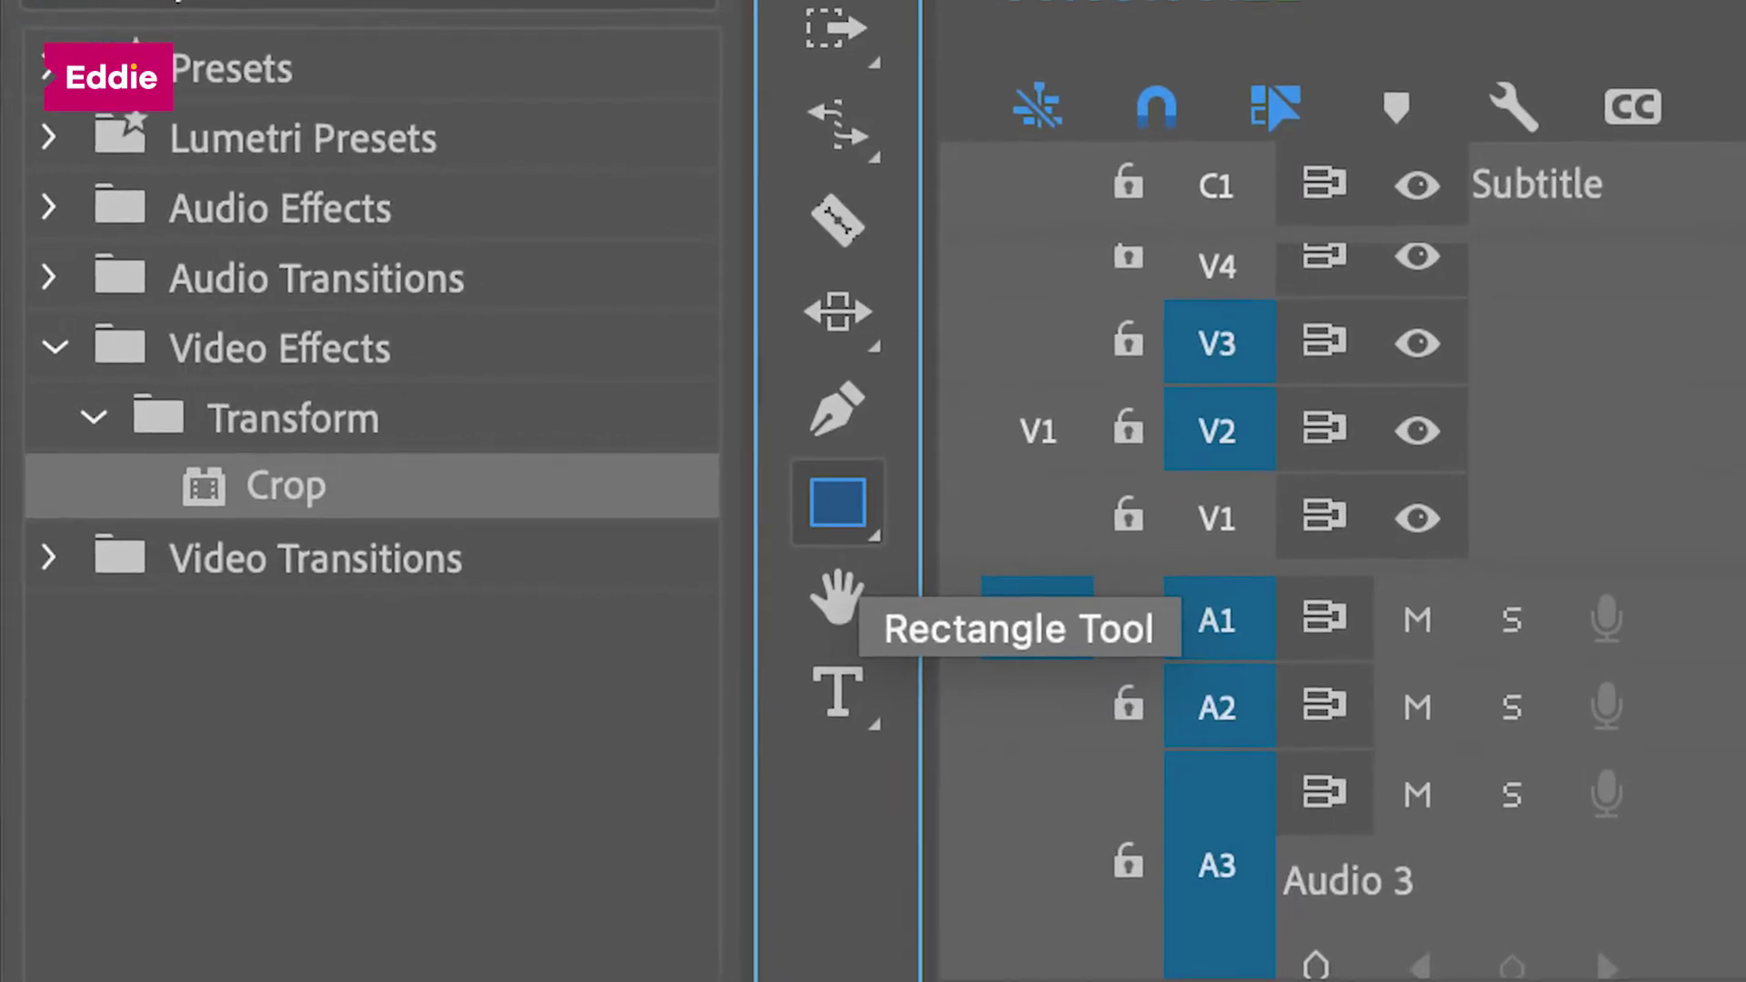
Step: Draw a constrained rectangle over the Program monitor picture and give it a pure white fill
left_click_drag(624, 174, 1587, 889)
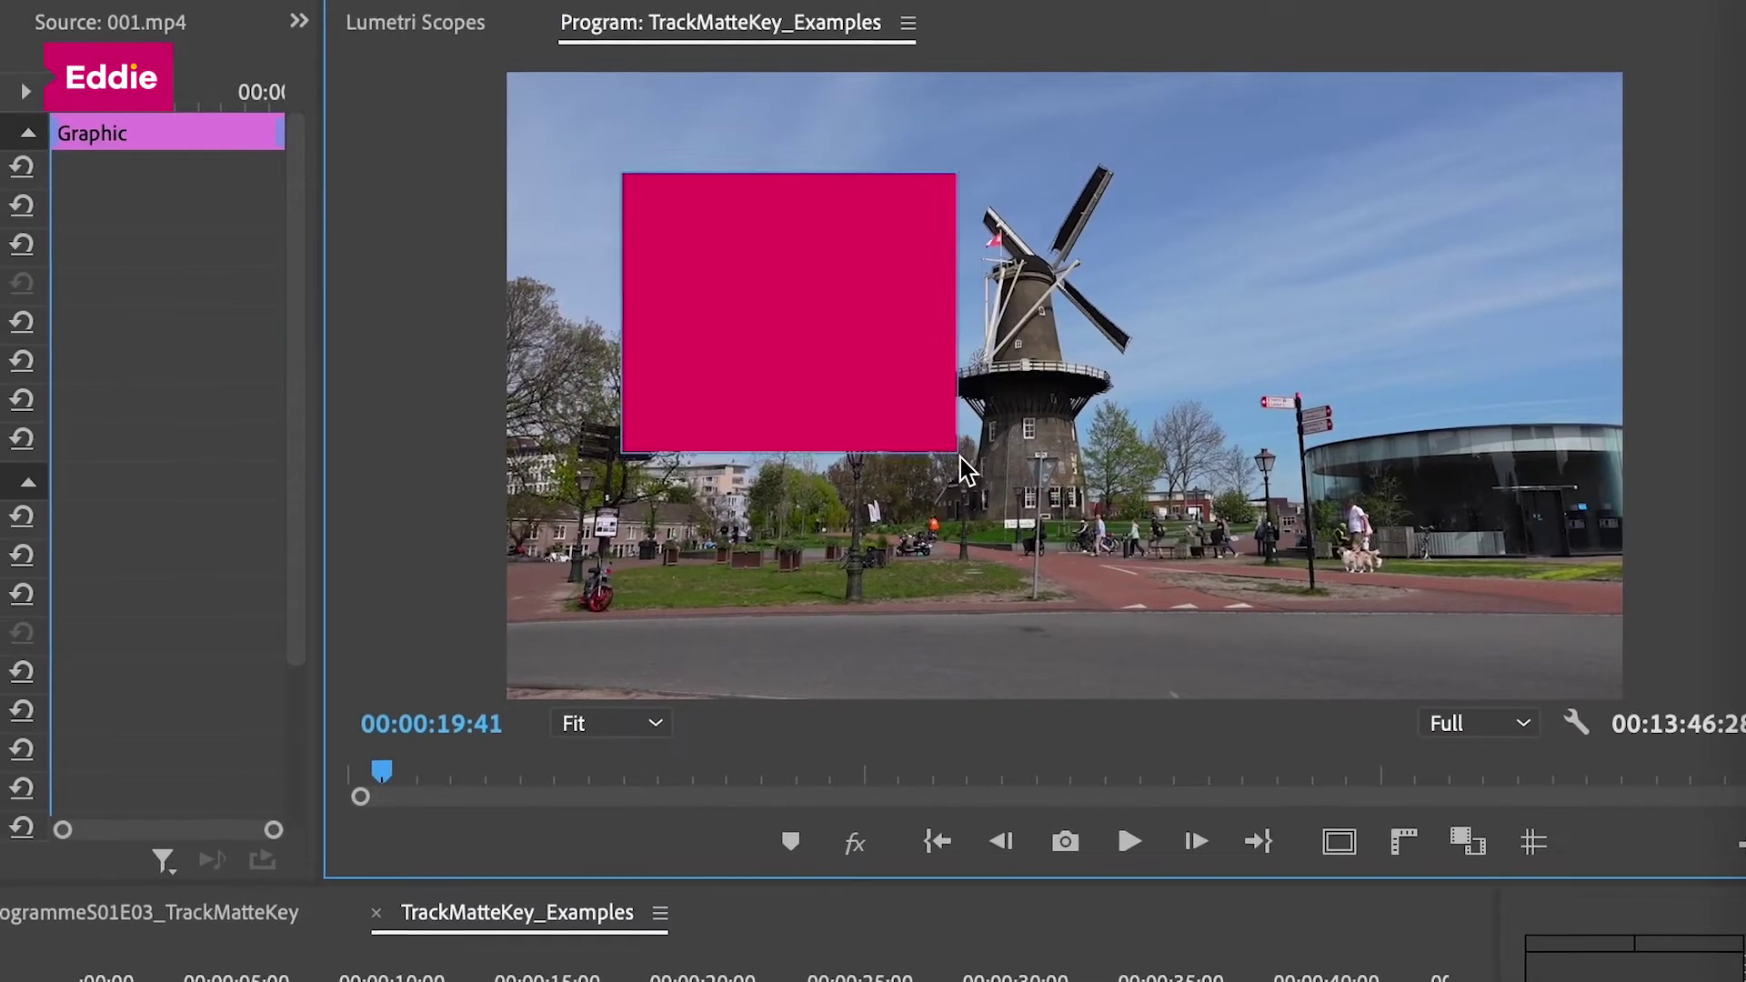
key("shift")
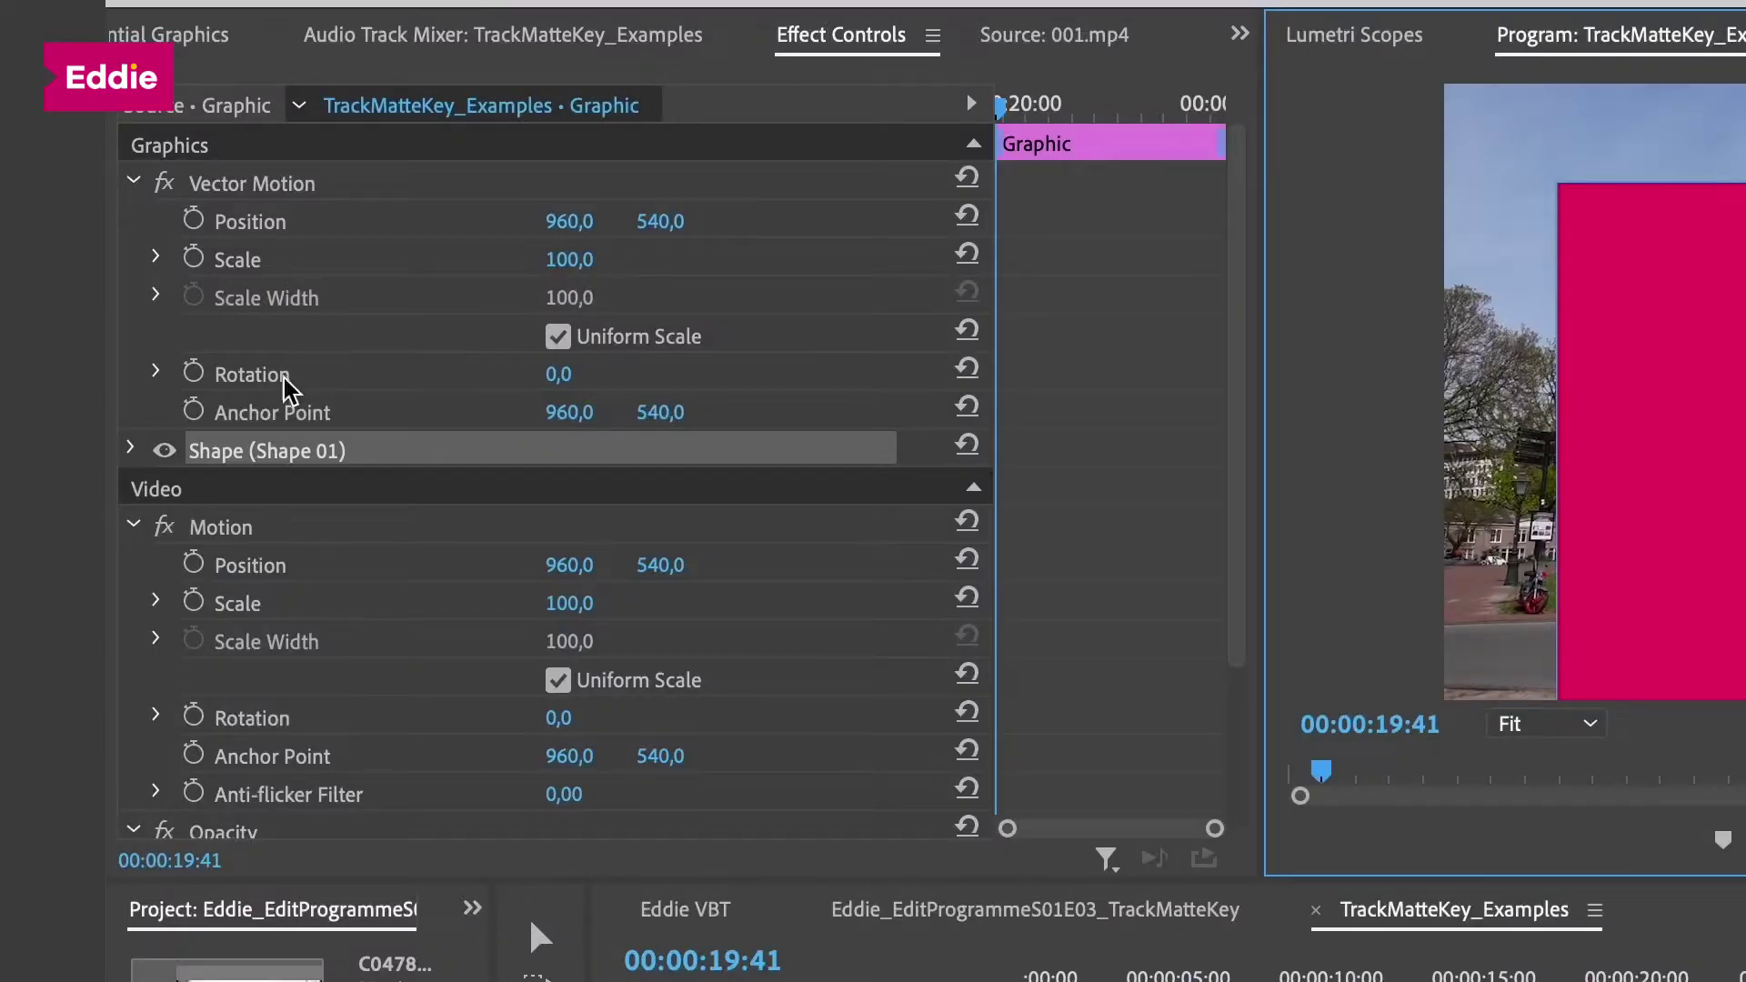
left_click(130, 448)
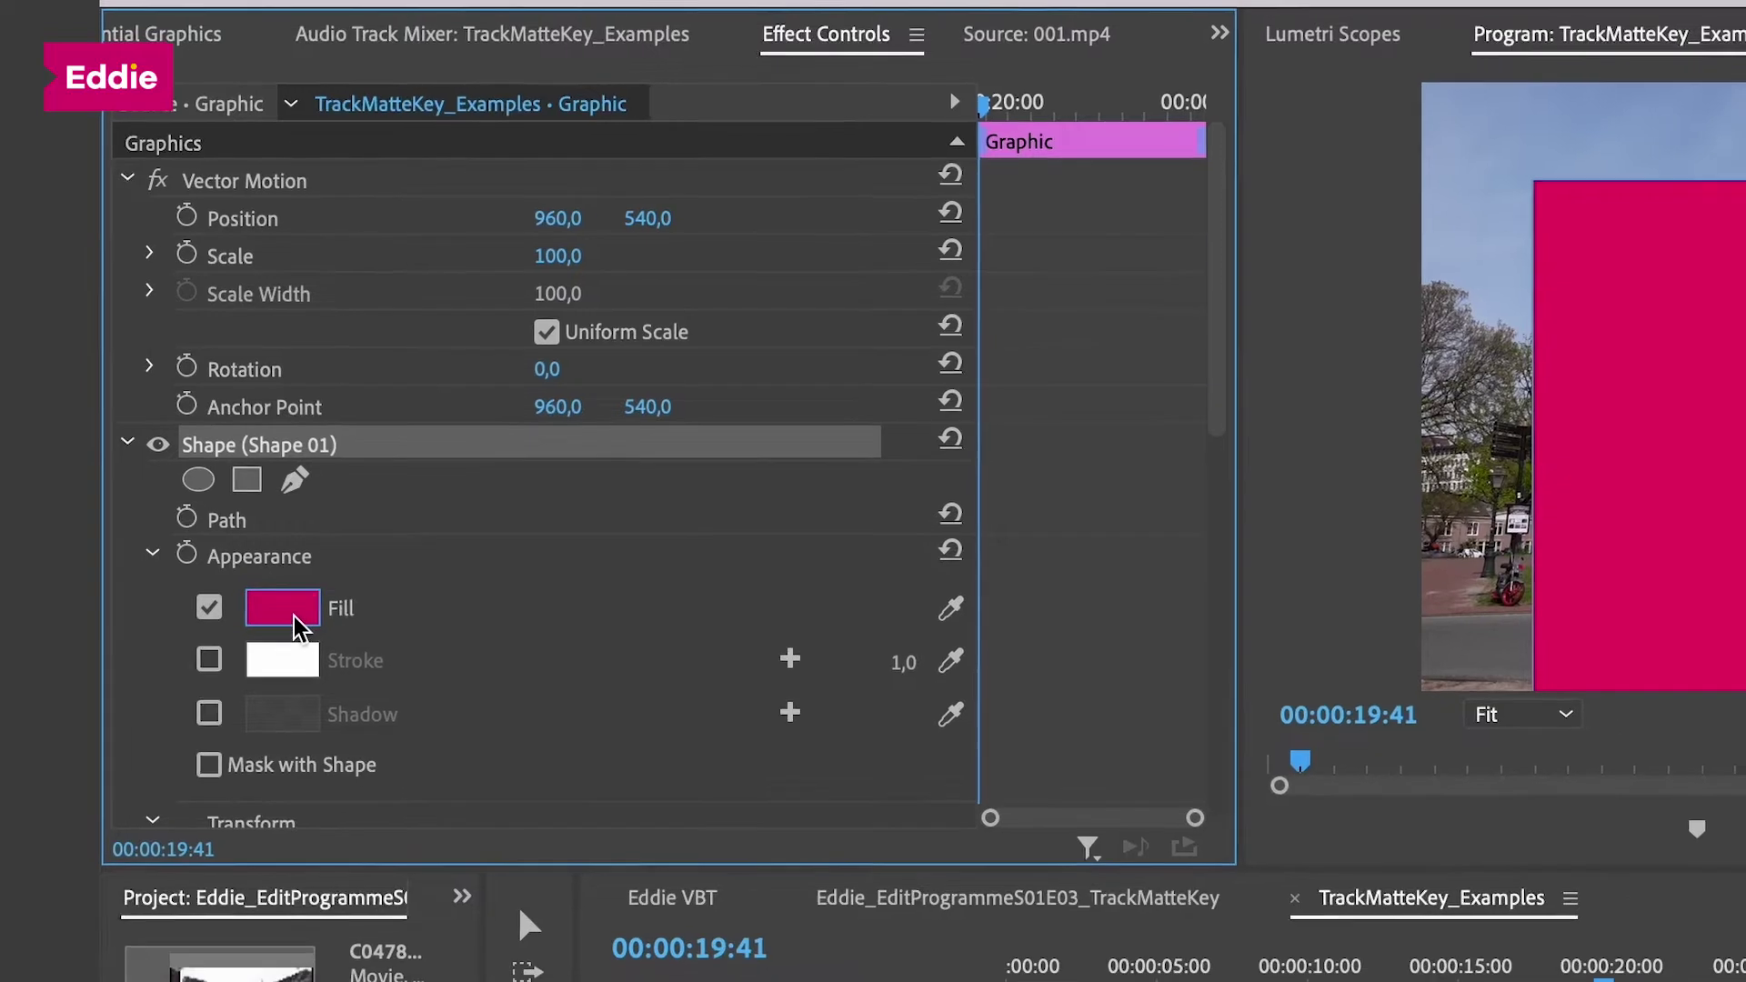
left_click(293, 620)
left_click(870, 748)
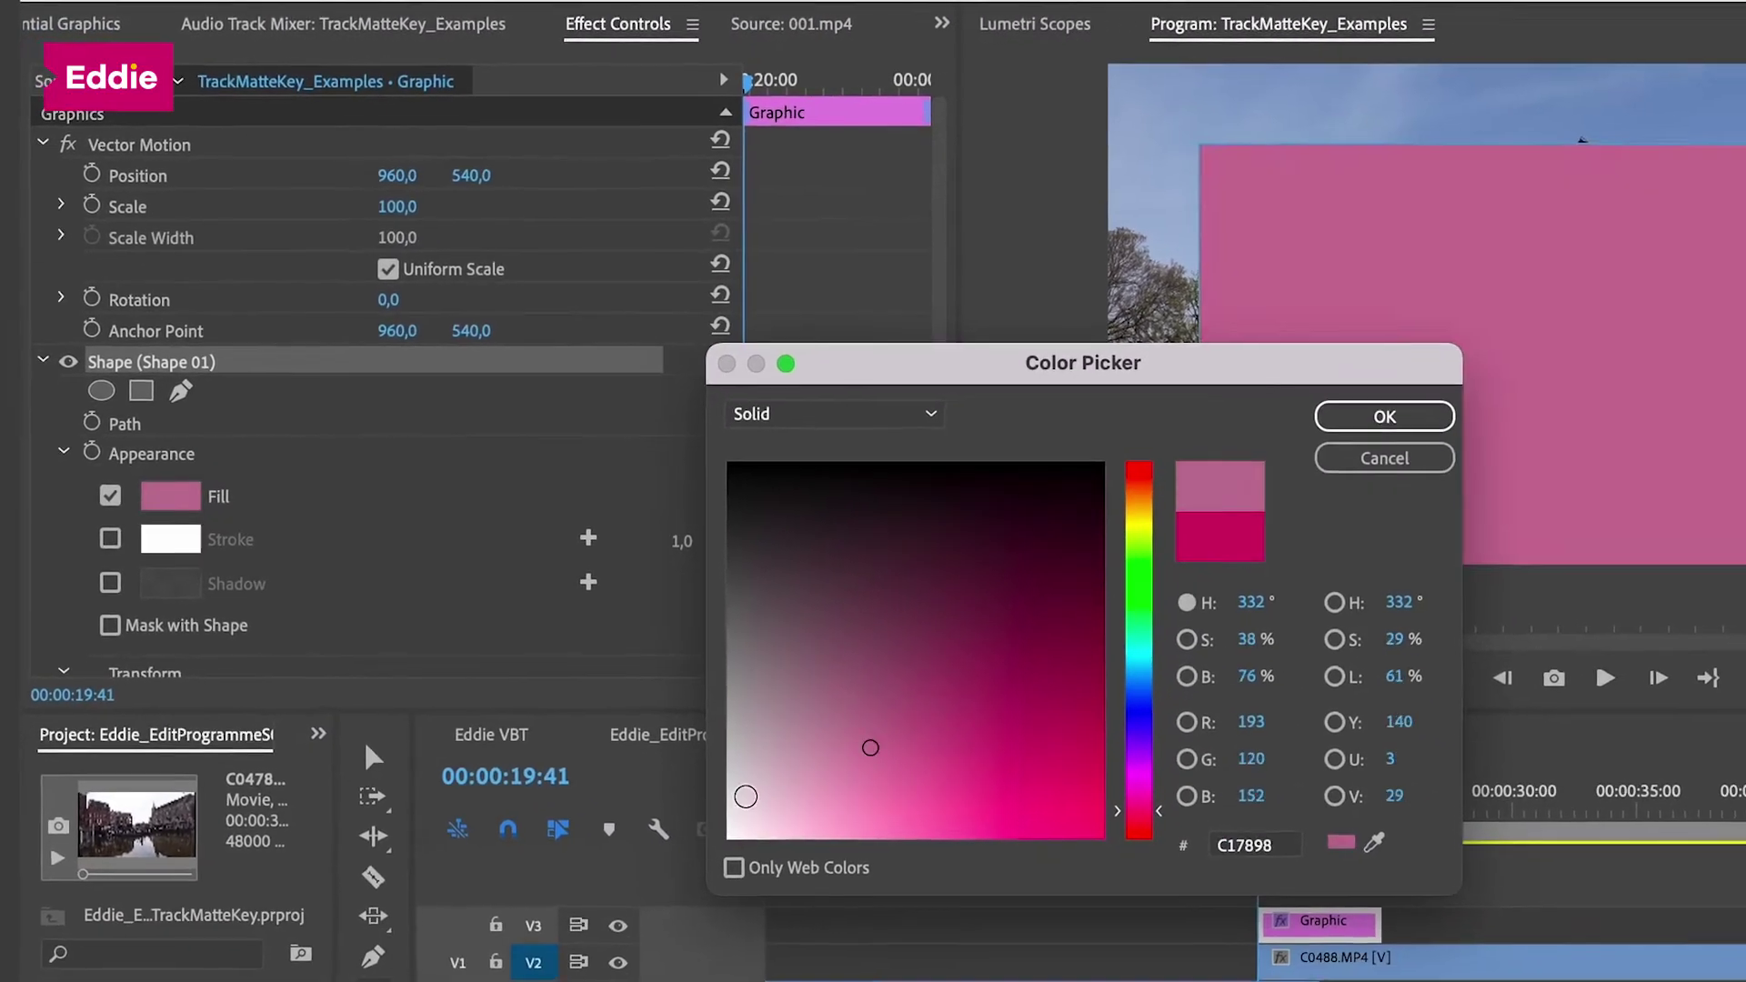
left_click_drag(746, 797, 727, 838)
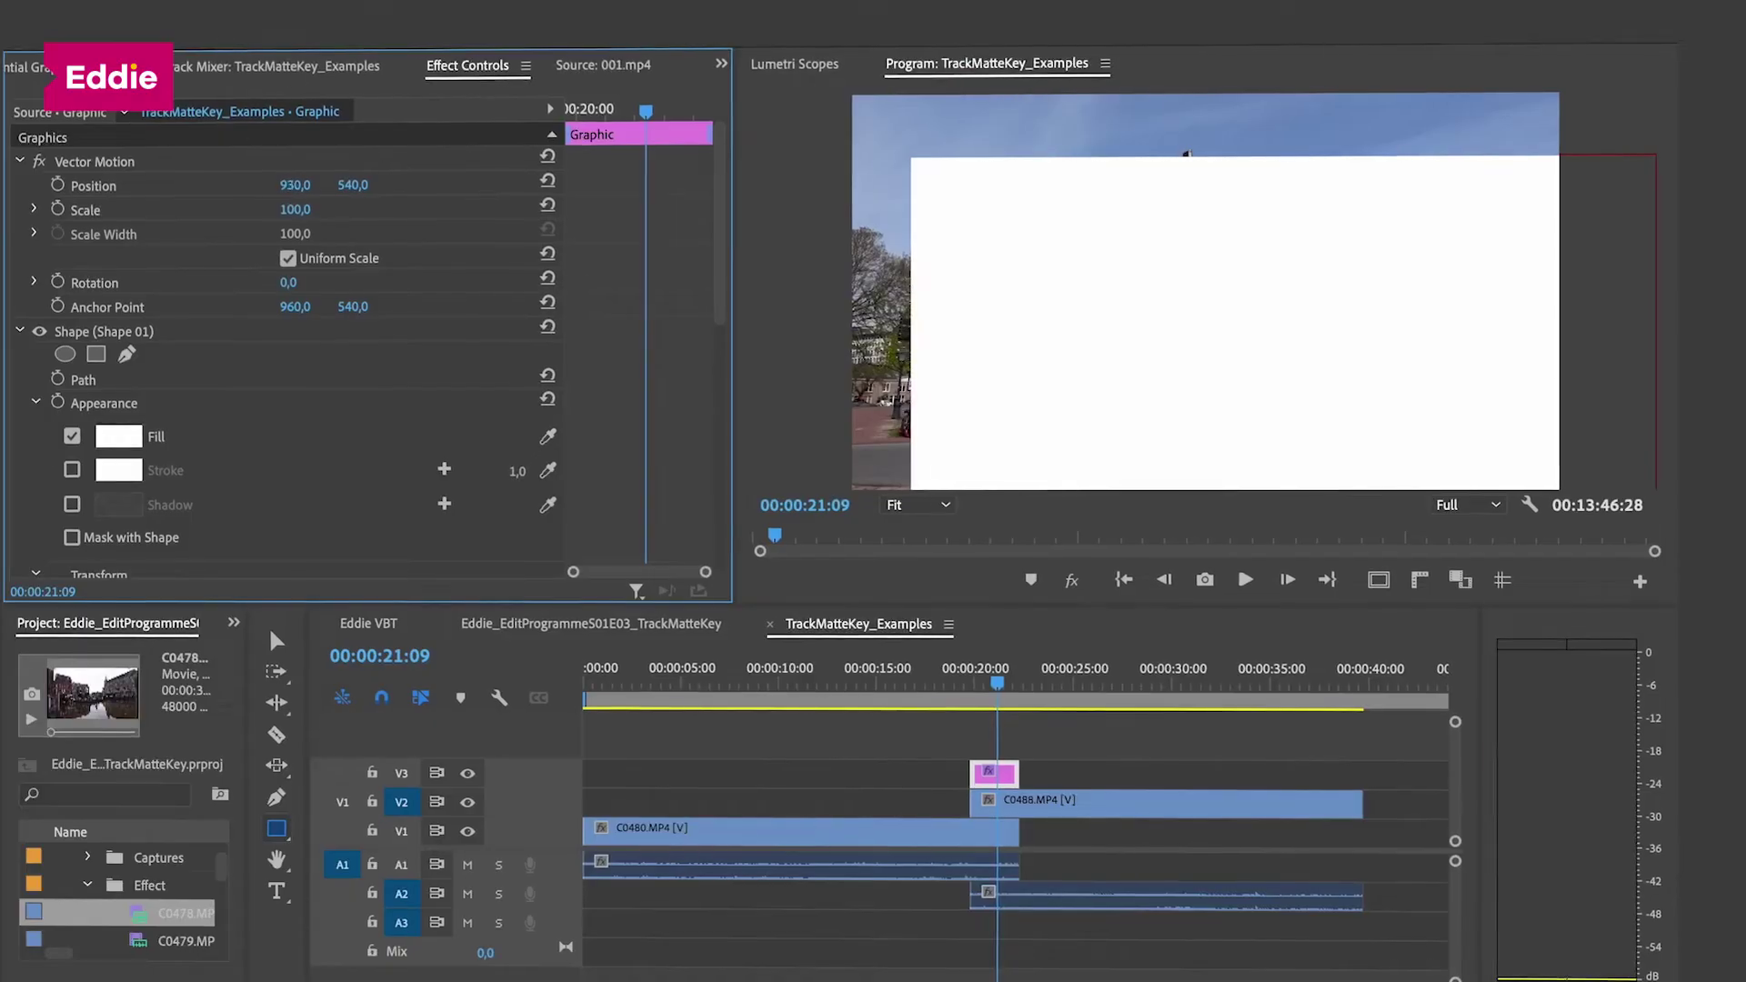
Step: Raise the rectangle's Position Y, keyframe its Position and Scale, and apply Ease In
left_click_drag(1210, 327, 1209, 297)
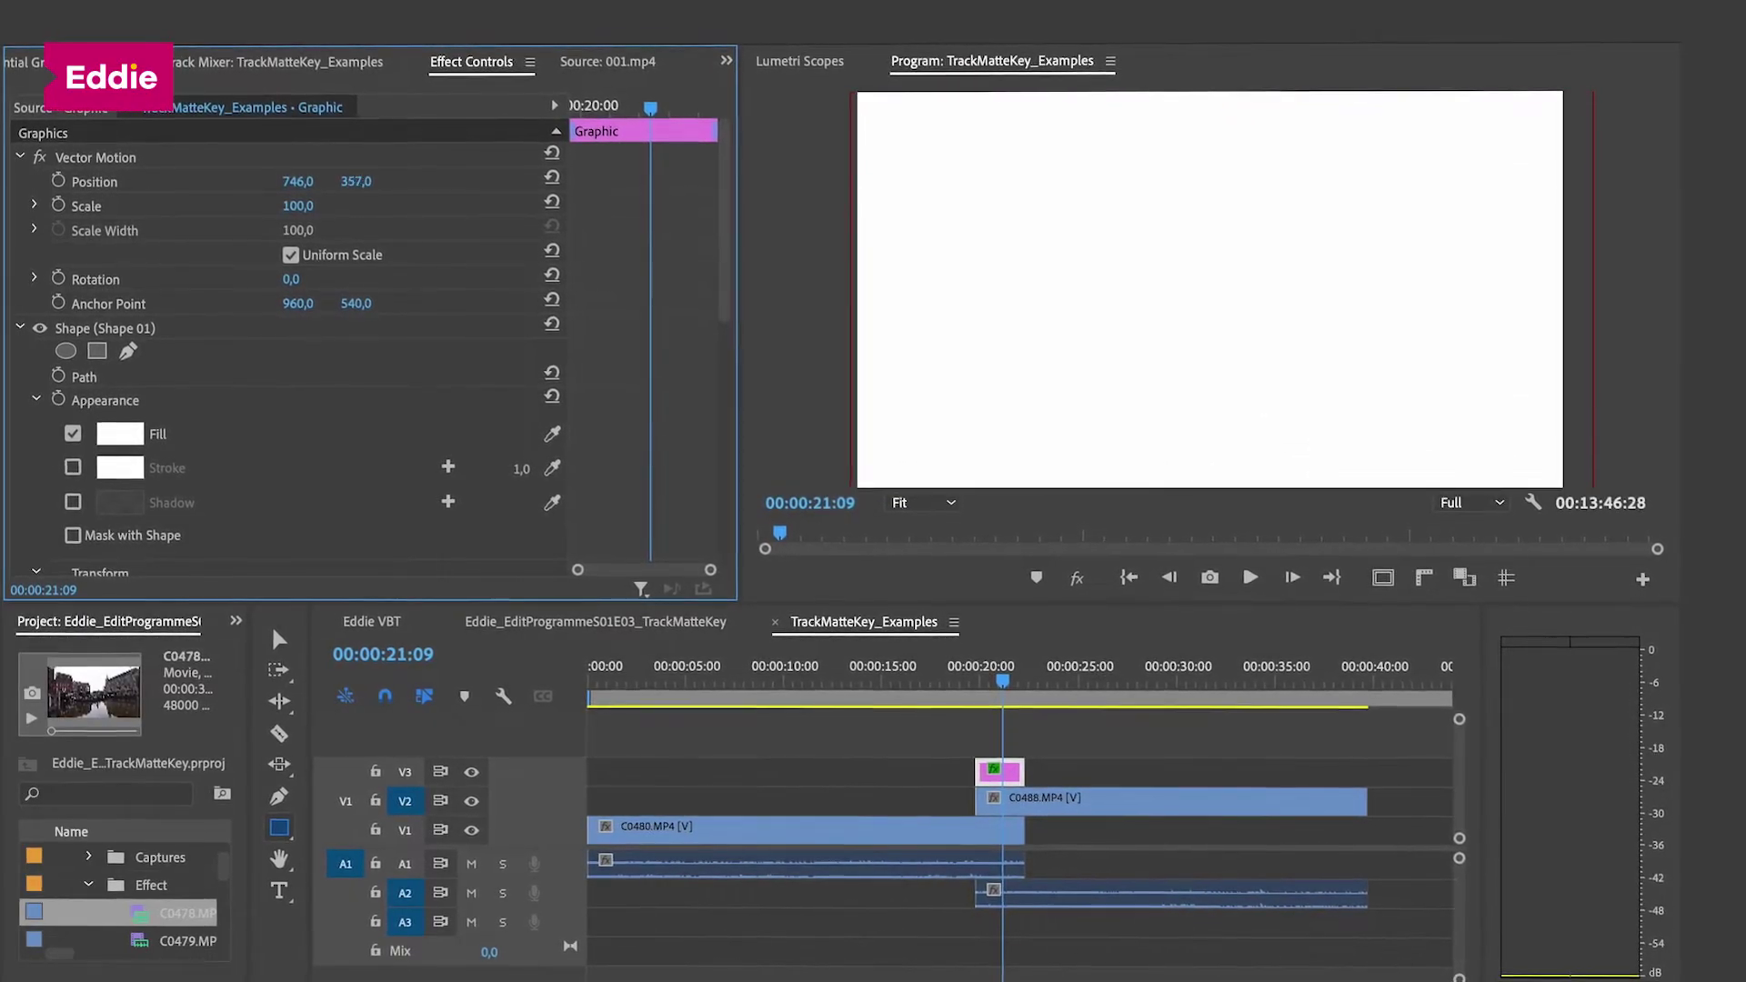
left_click(59, 177)
left_click(59, 202)
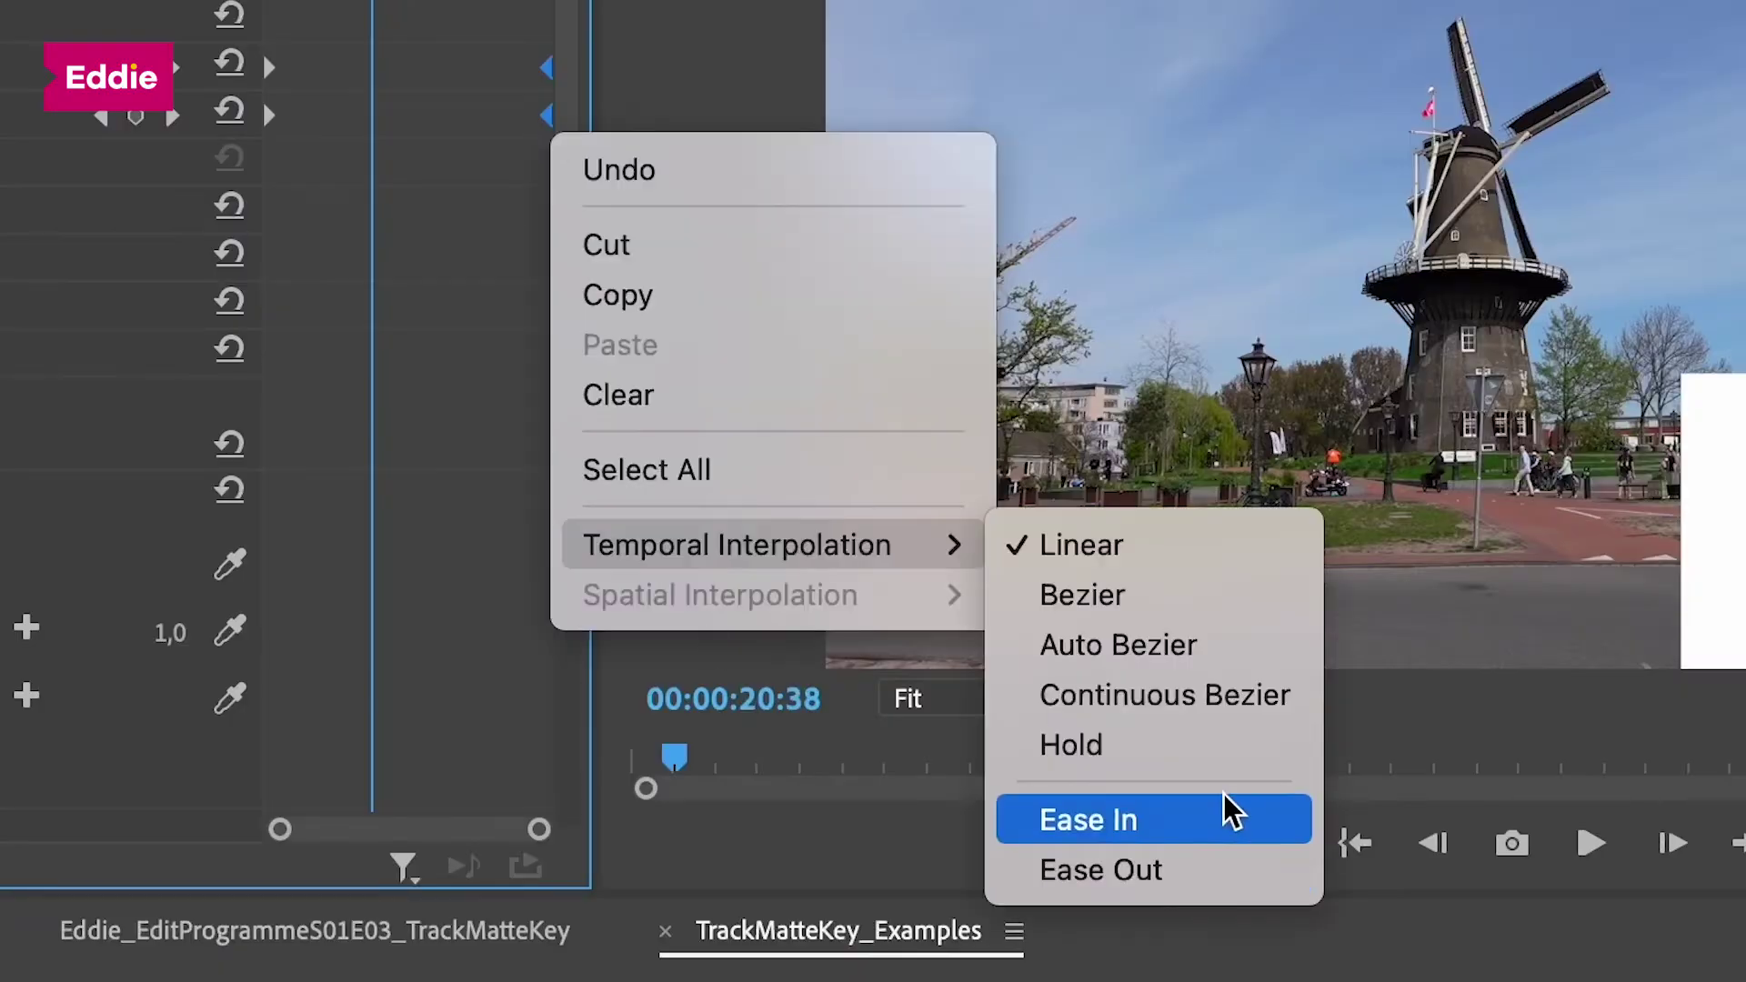
left_click(1232, 818)
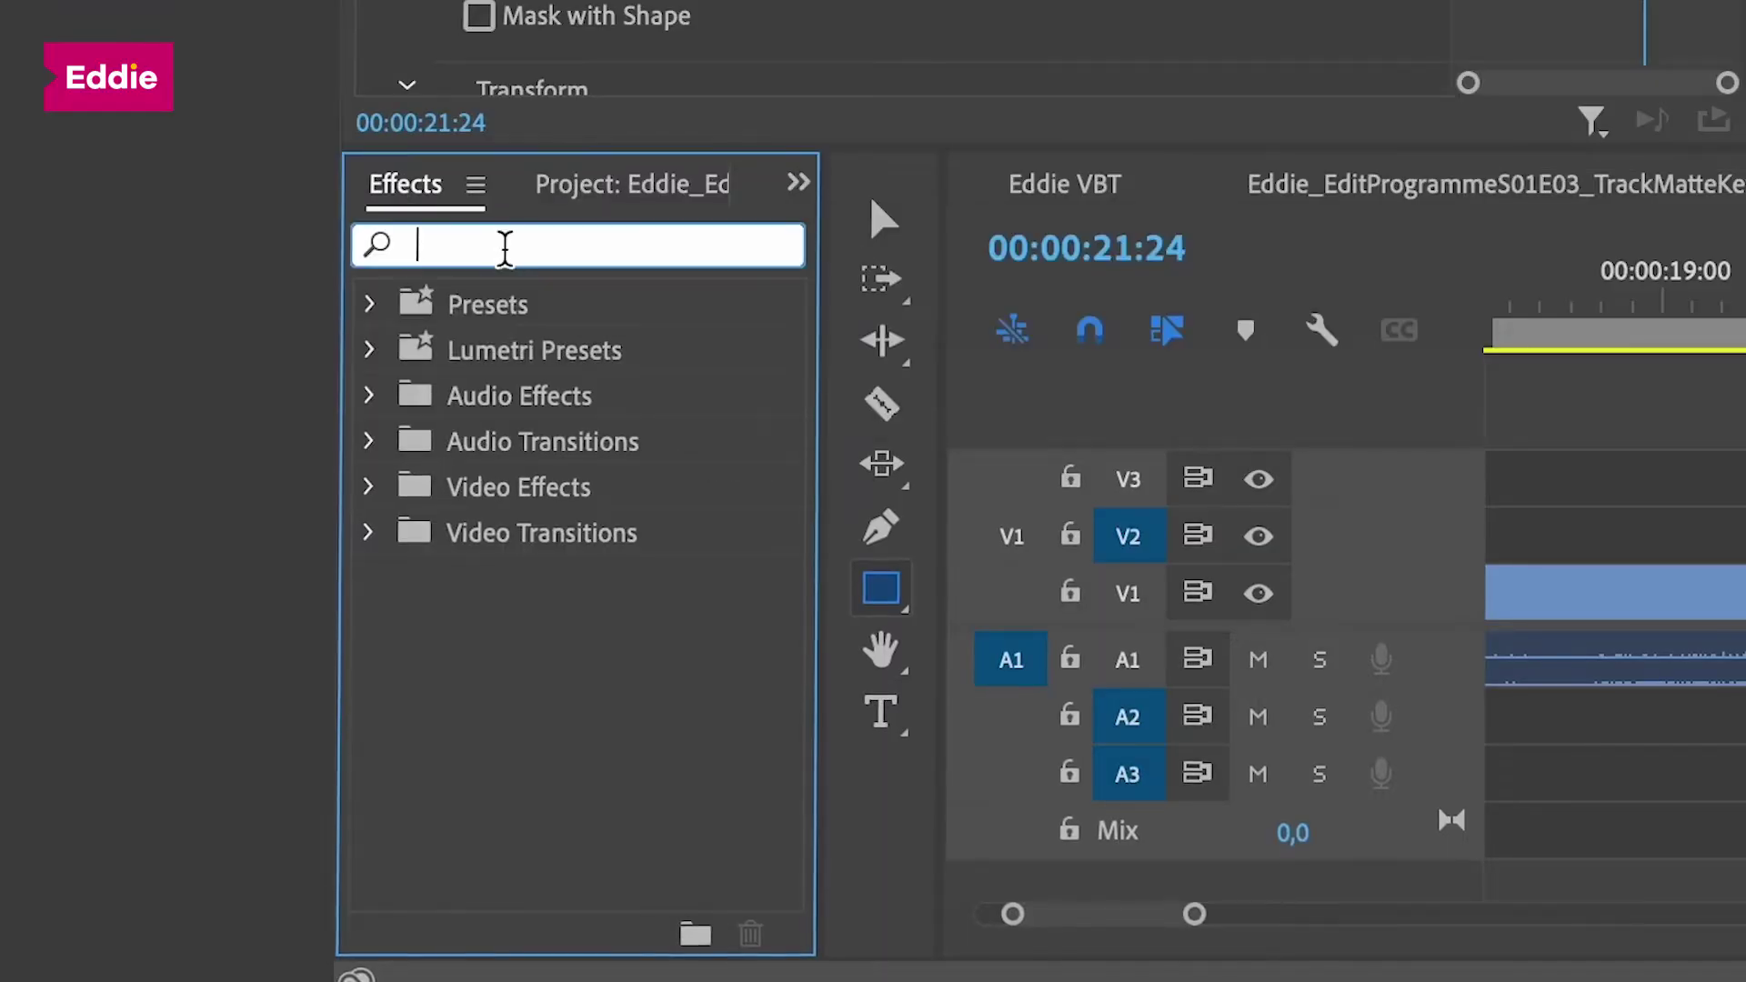
Step: Apply Track Matte Key to C0488.MP4 on V2 with Video 3 as the matte
type("Track")
left_click_drag(519, 568, 1367, 477)
left_click_drag(567, 459, 1242, 520)
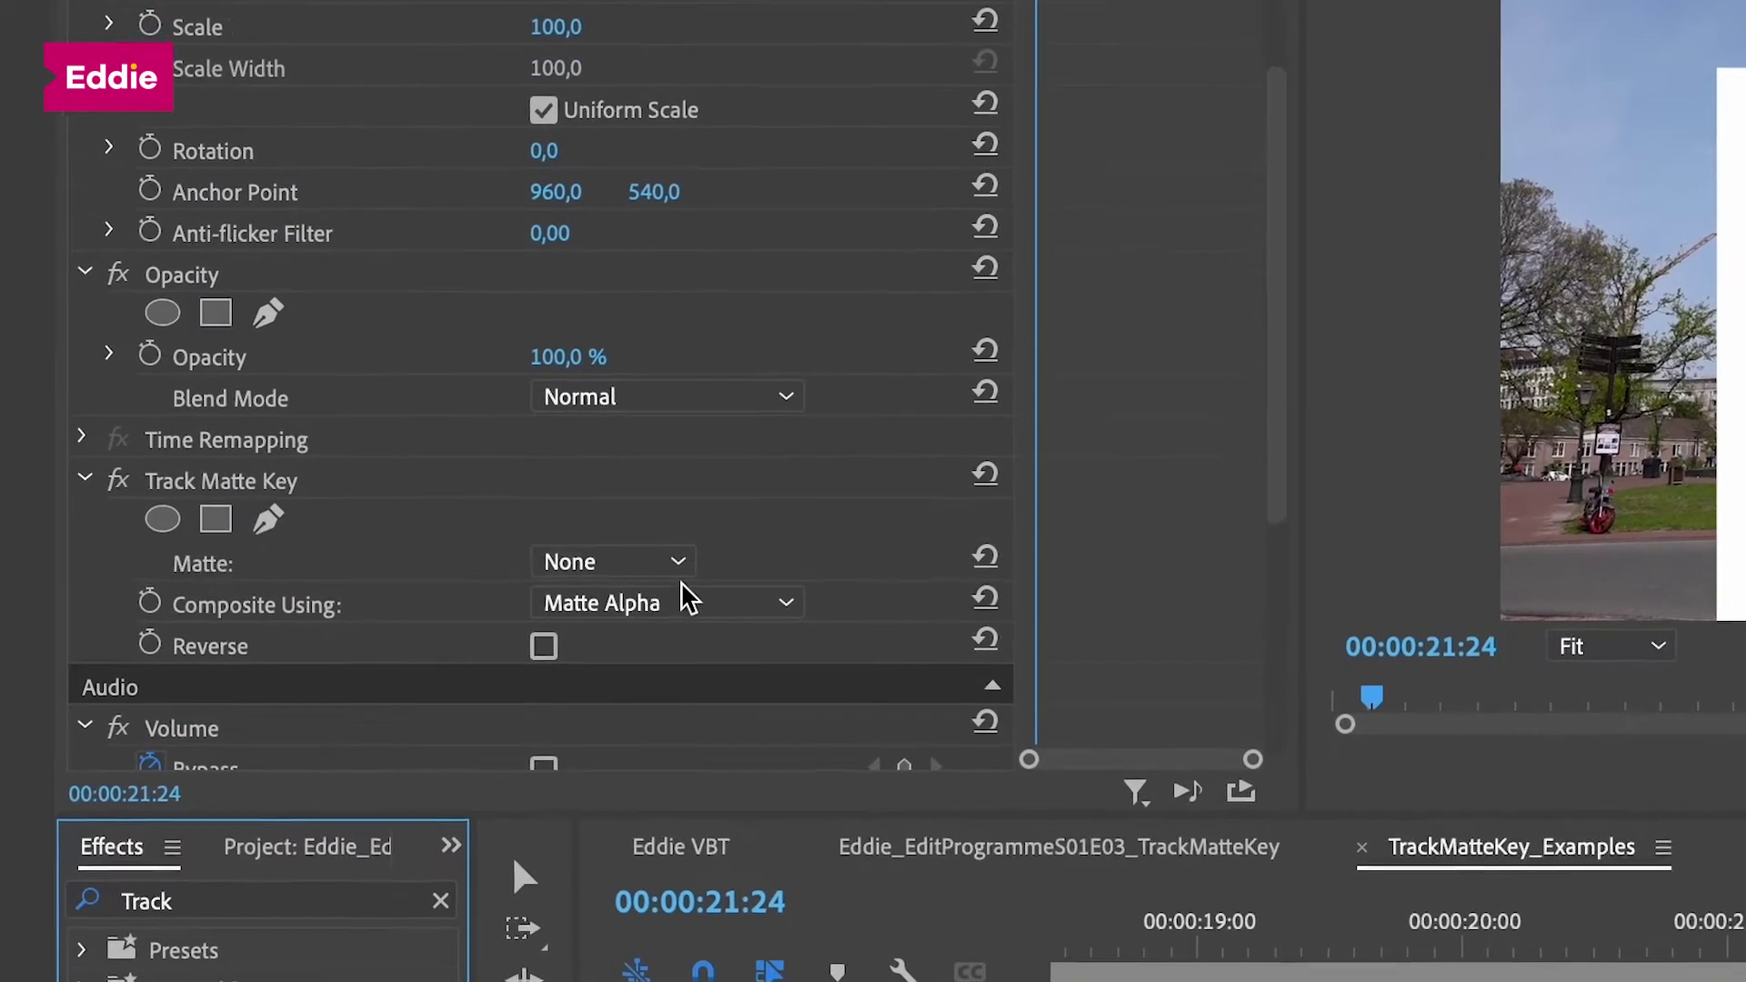
left_click(663, 616)
left_click(657, 695)
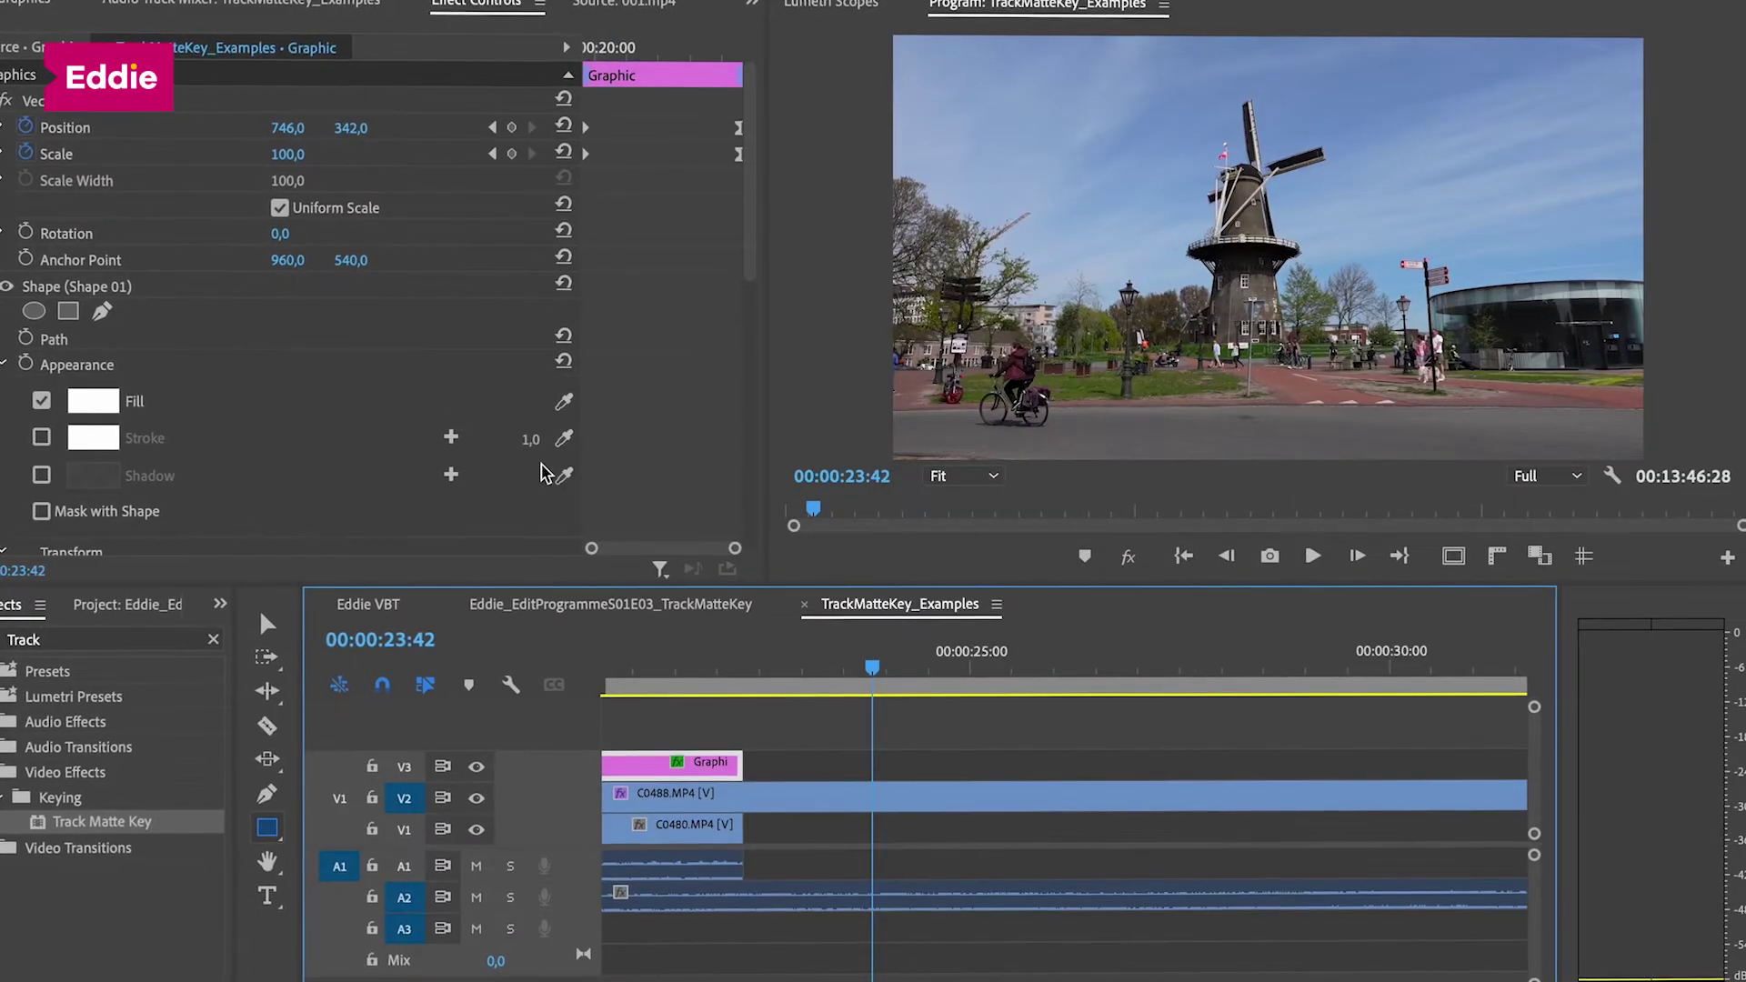
Step: Save the project, make the rectangle fill grey 898989, and composite using Matte Luma
left_click(628, 673)
key("super+s")
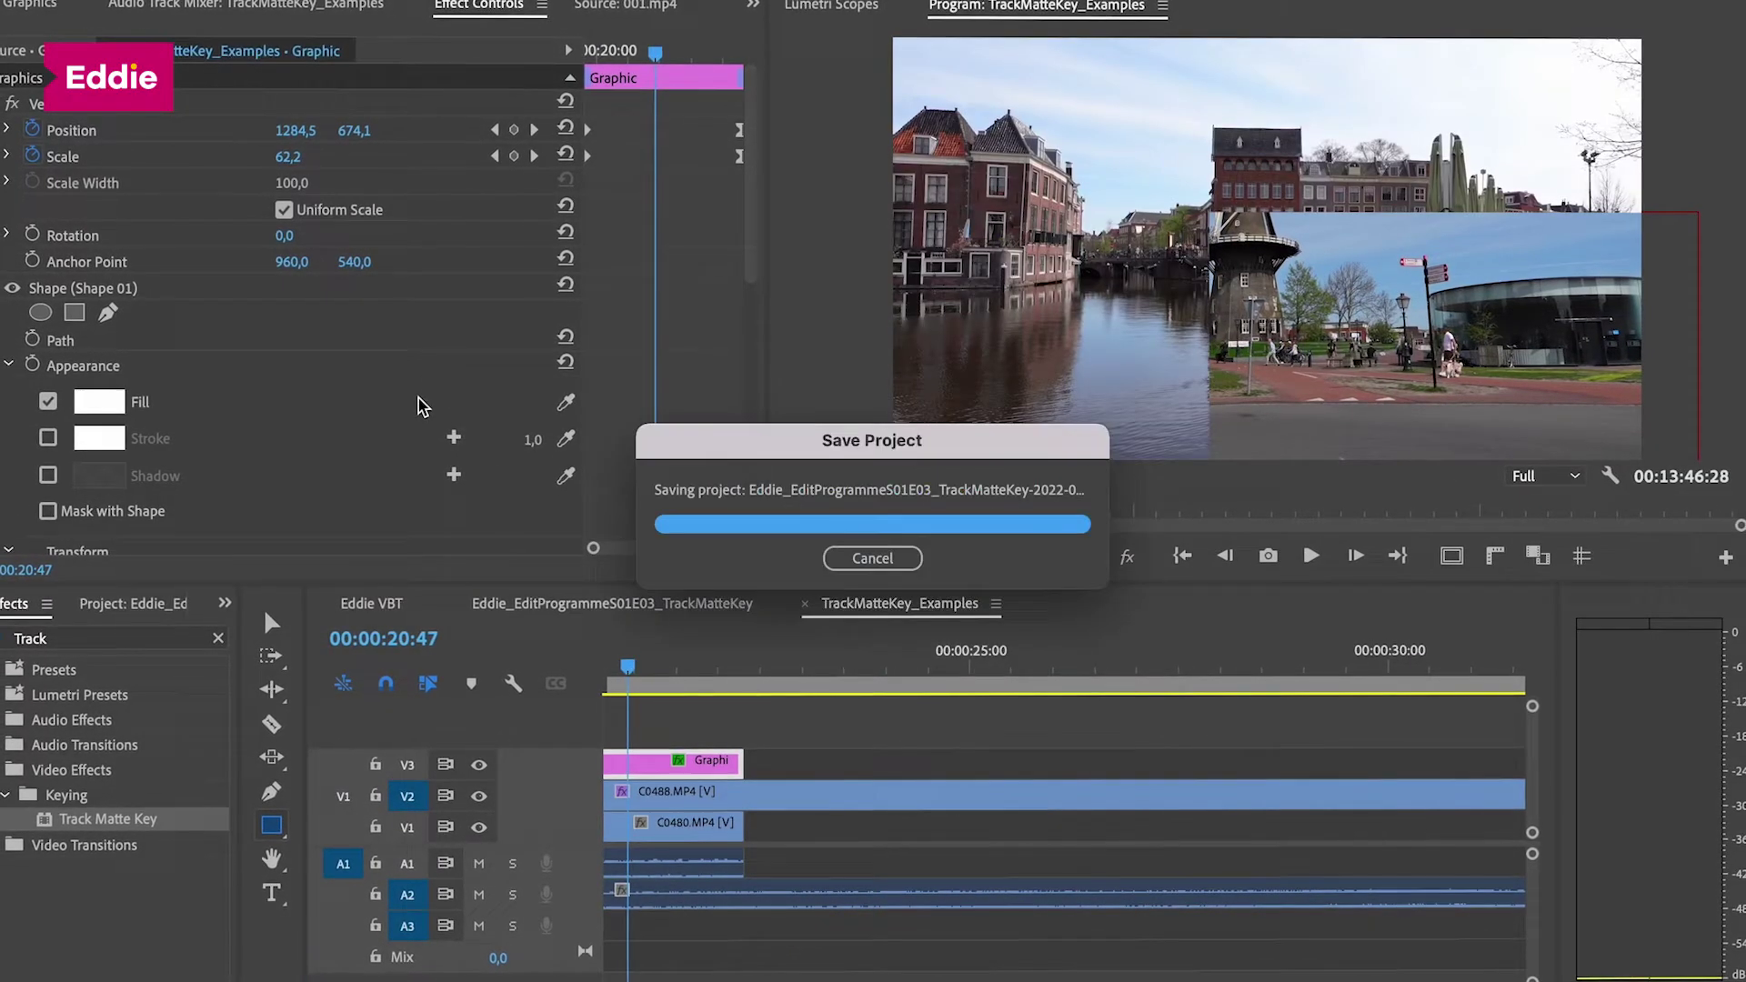
left_click(97, 402)
left_click_drag(687, 482, 532, 544)
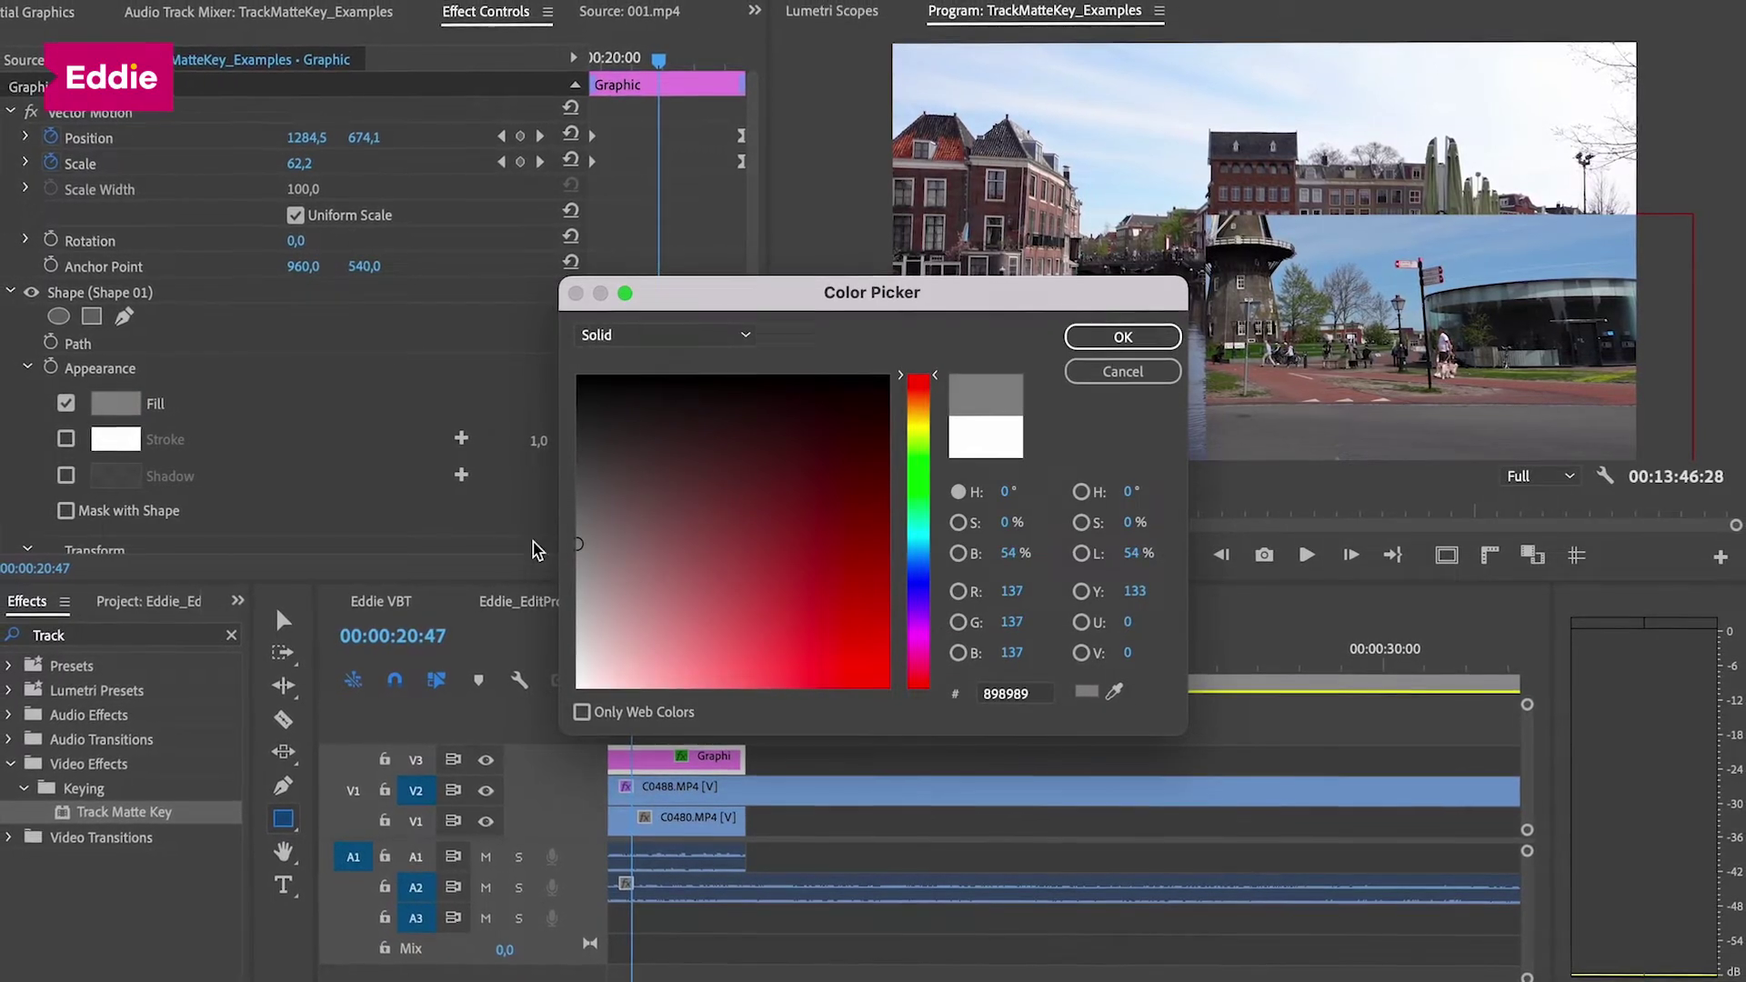
left_click(1114, 341)
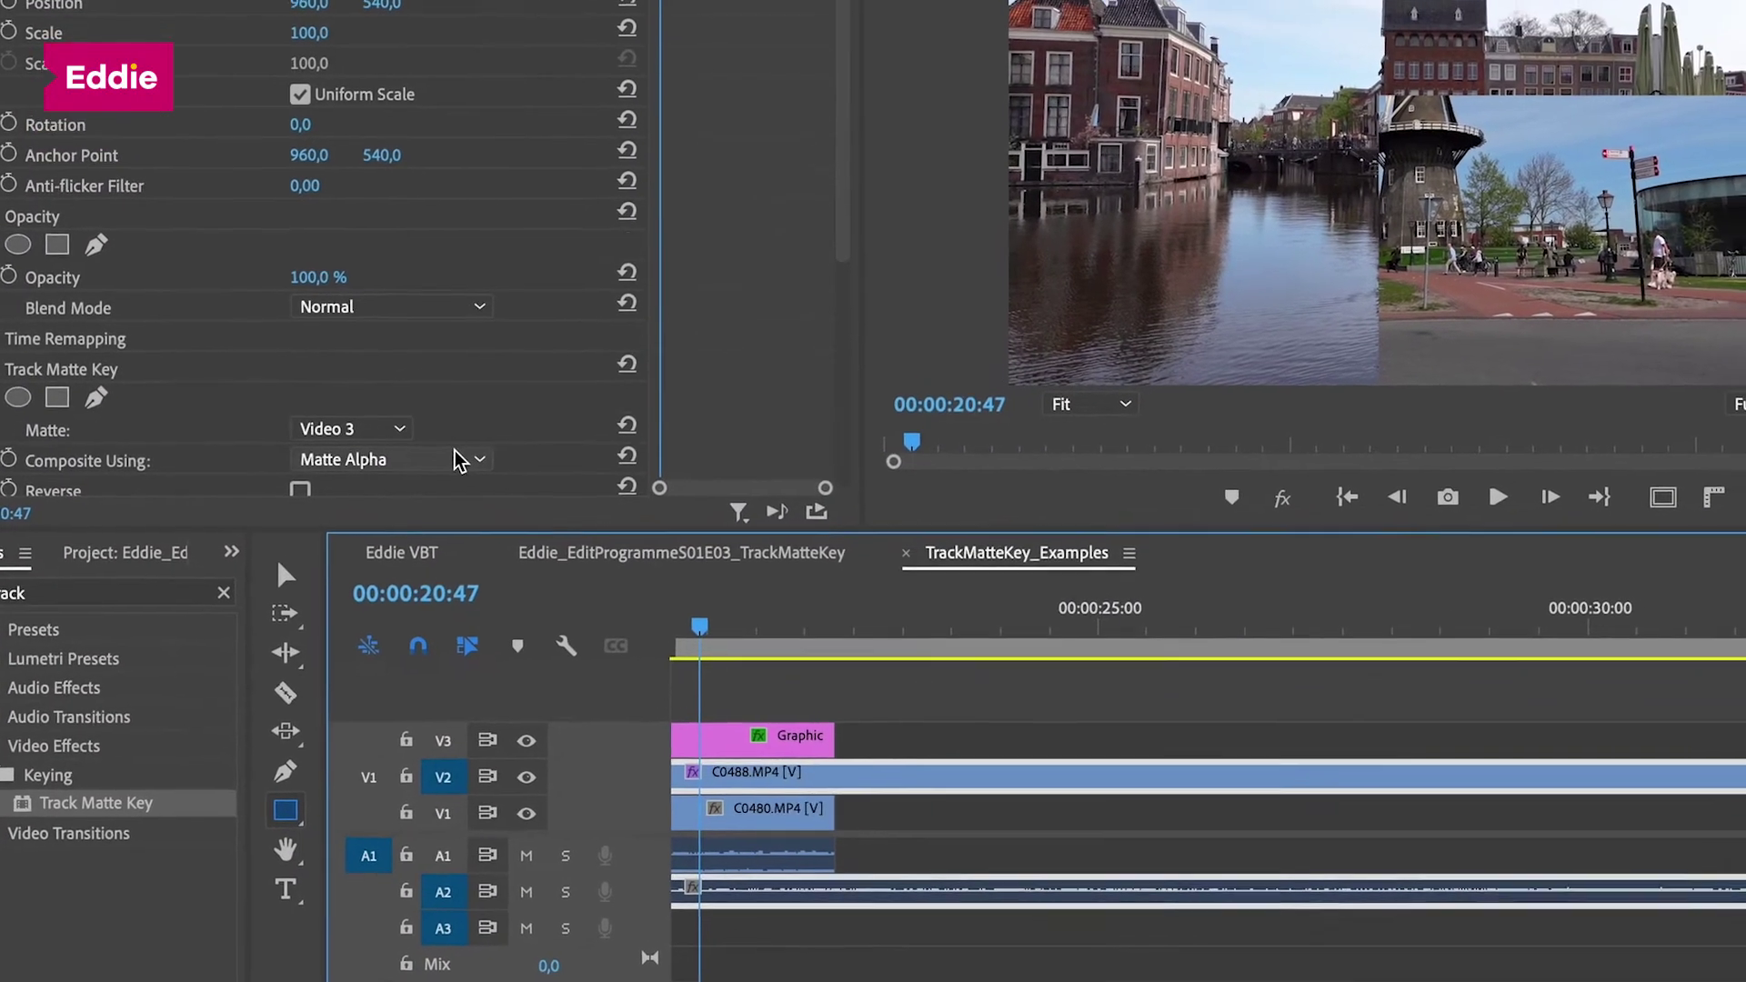
left_click(495, 404)
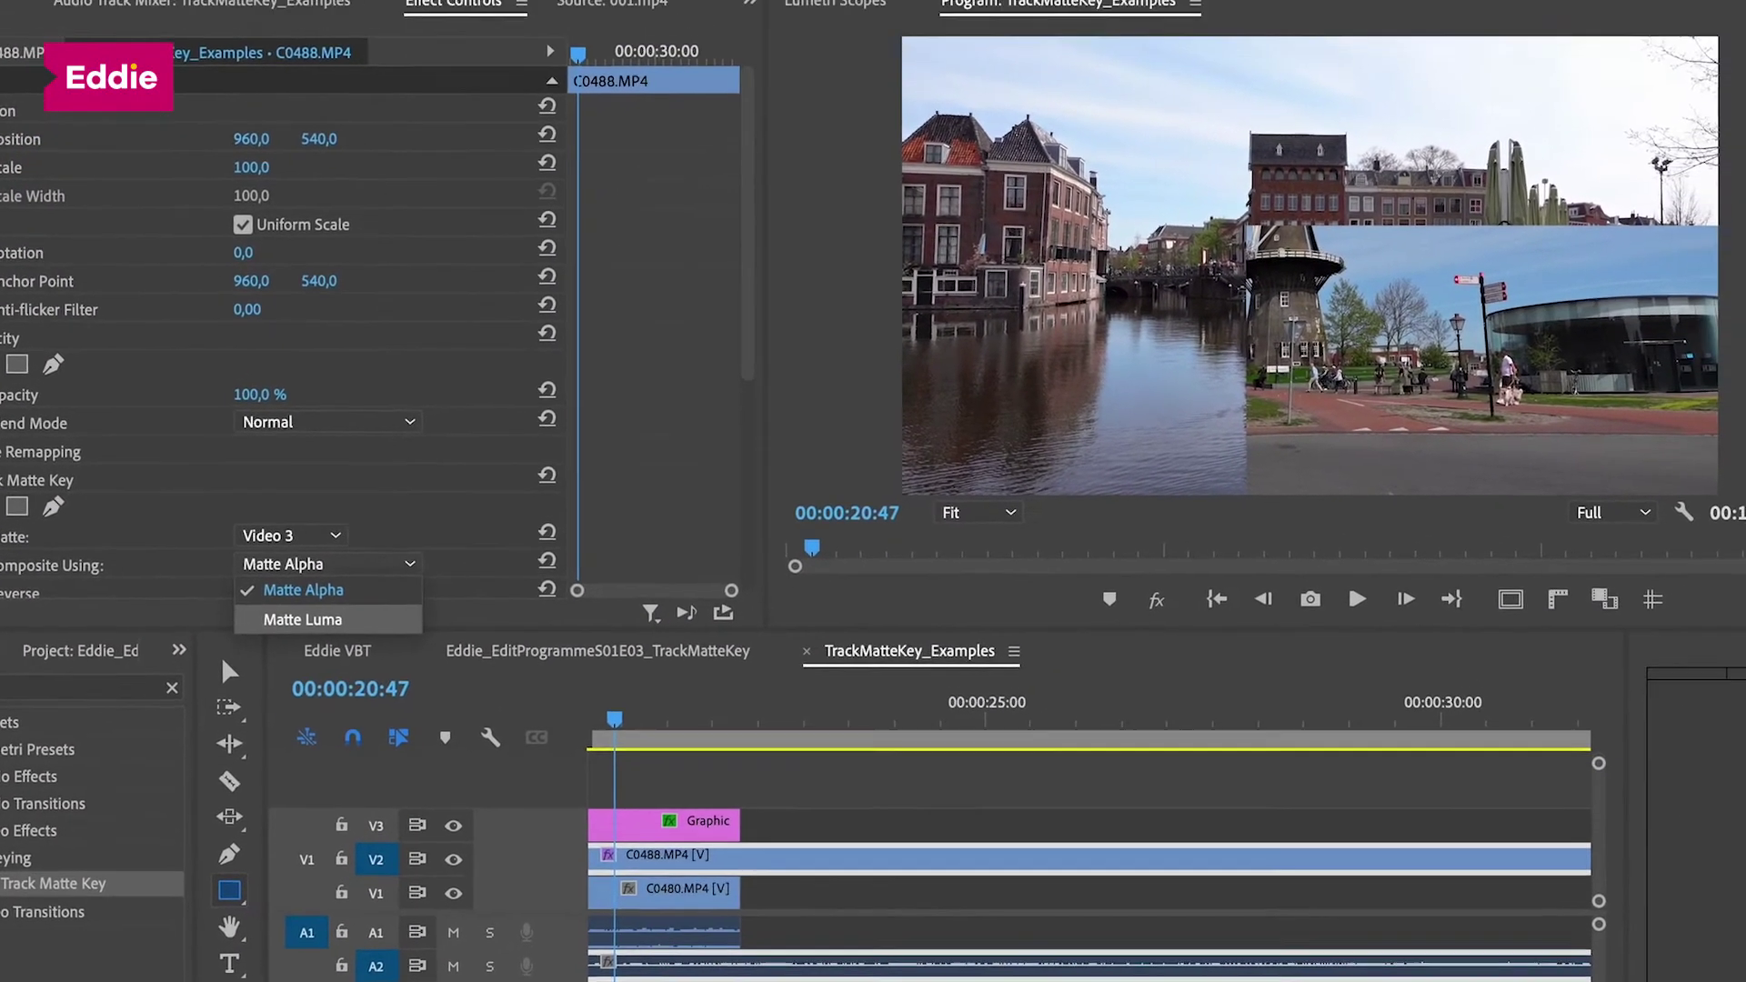
left_click(430, 545)
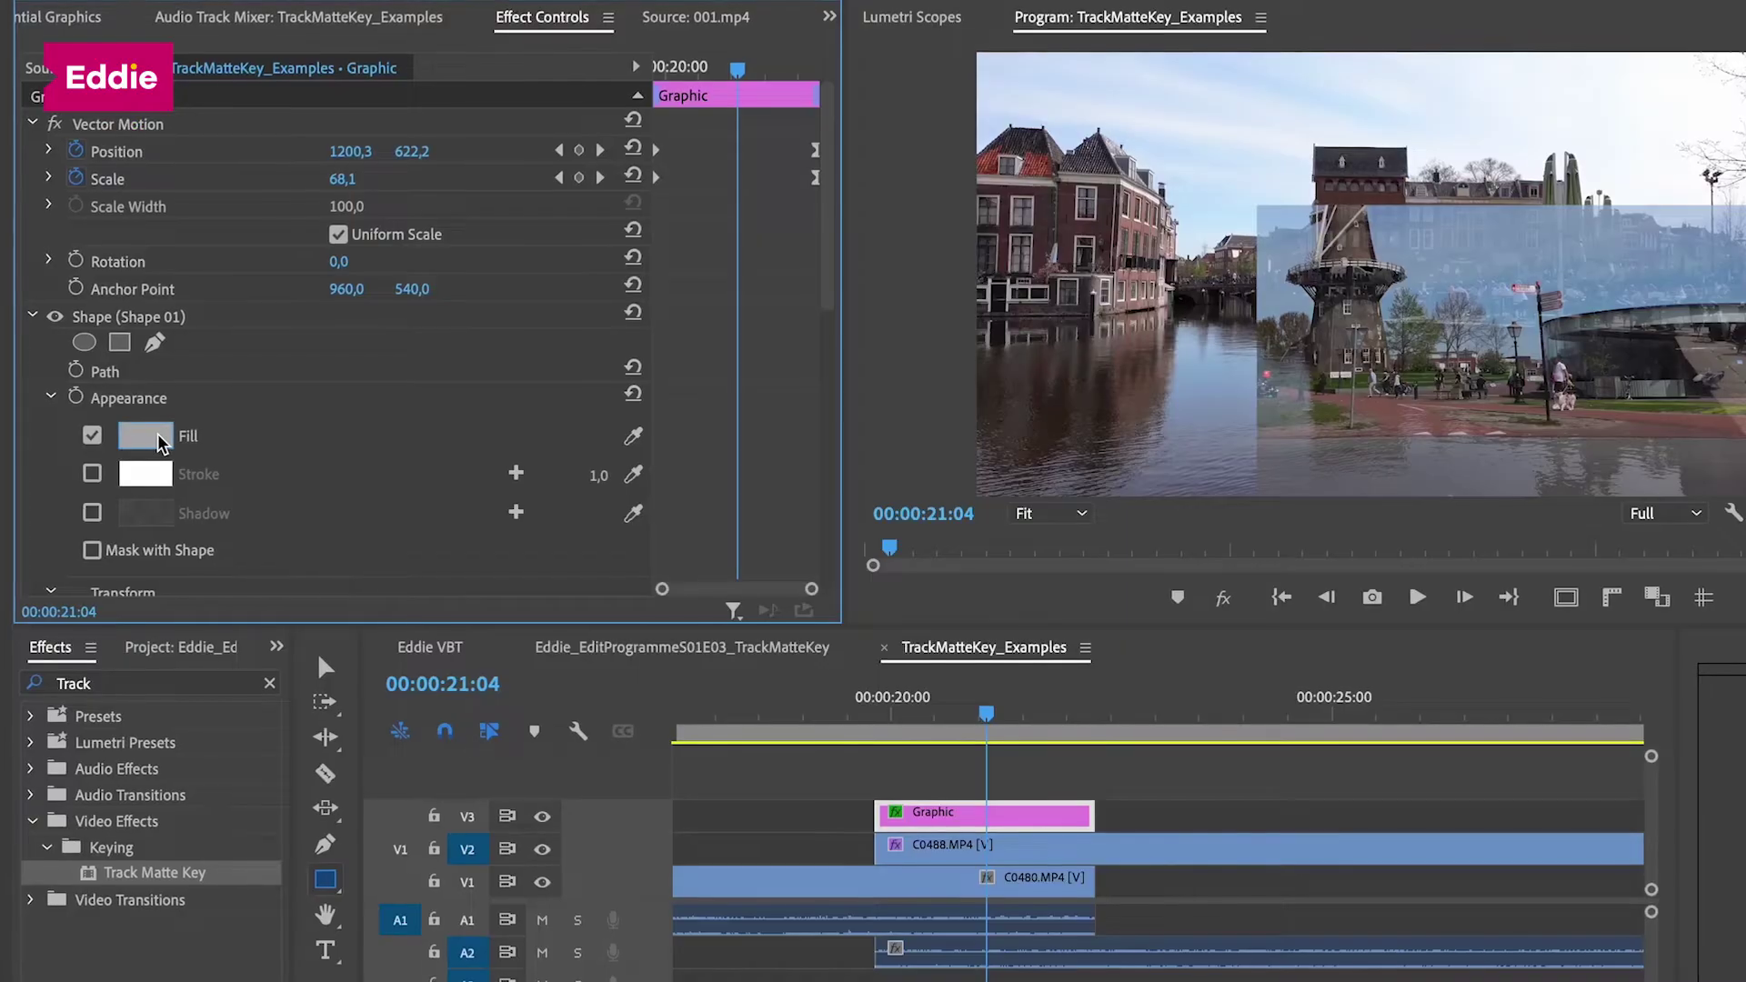
Step: Try F2ECEC and 222222 as the rectangle fill, then return it to white FFFFFF
left_click(145, 436)
left_click(645, 716)
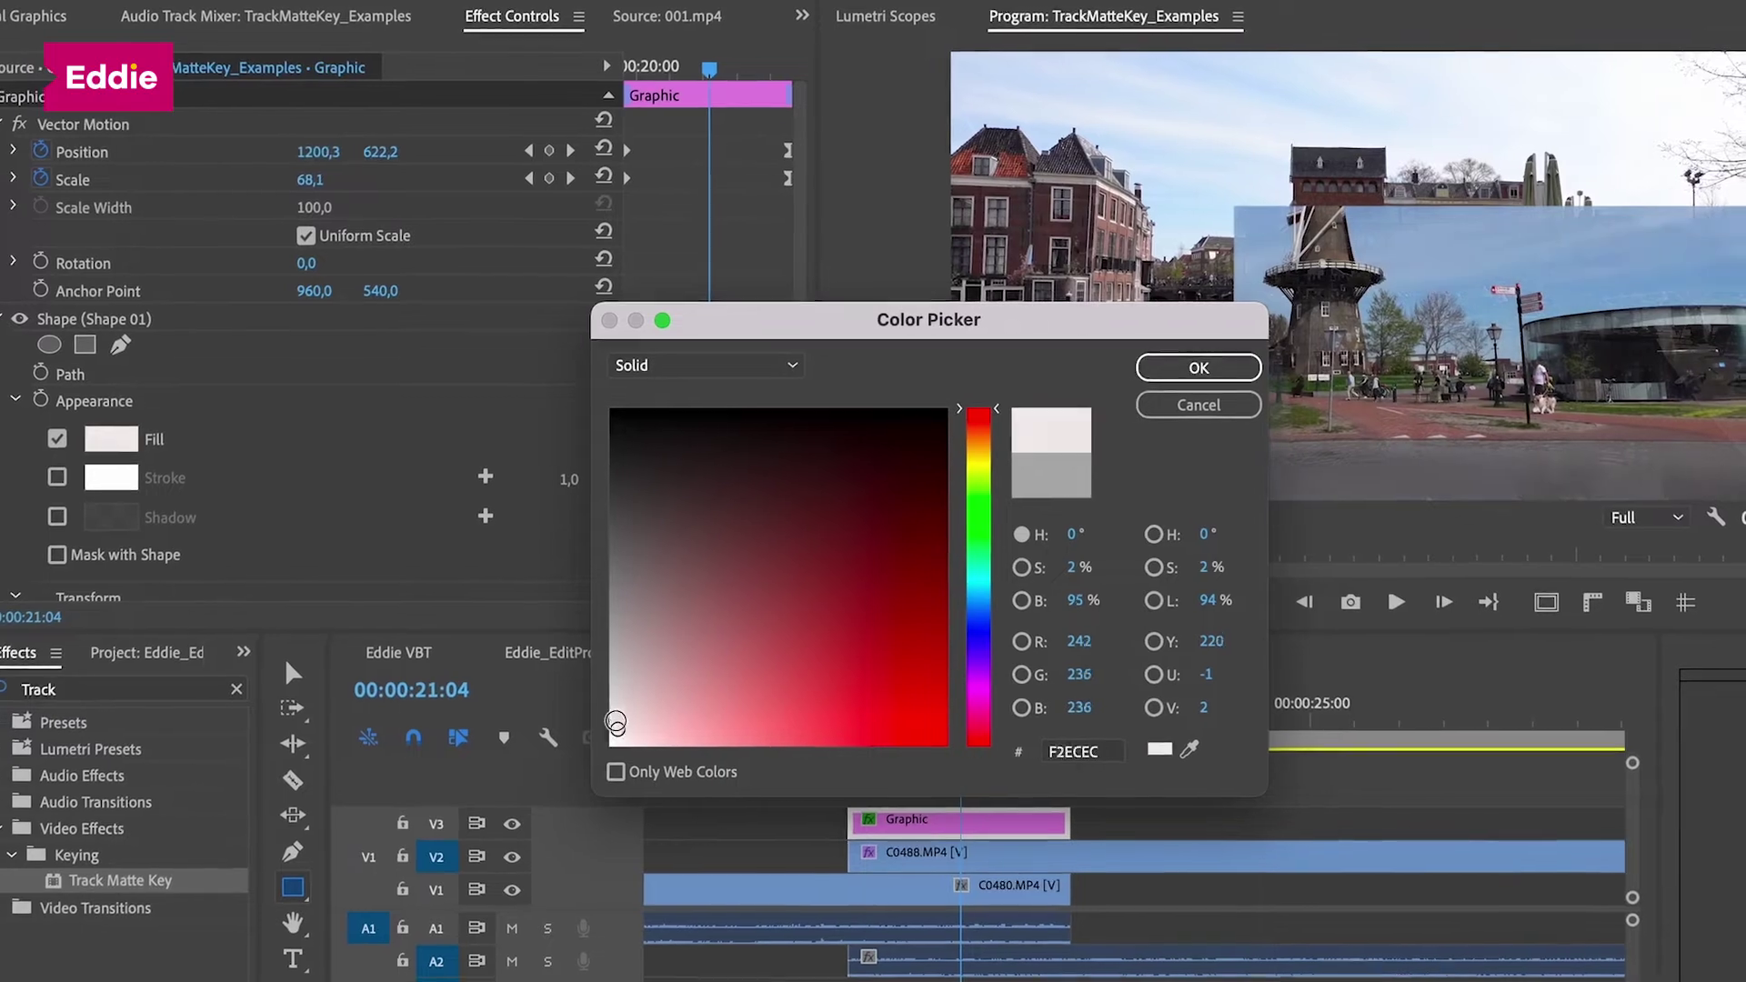
left_click_drag(616, 723, 514, 515)
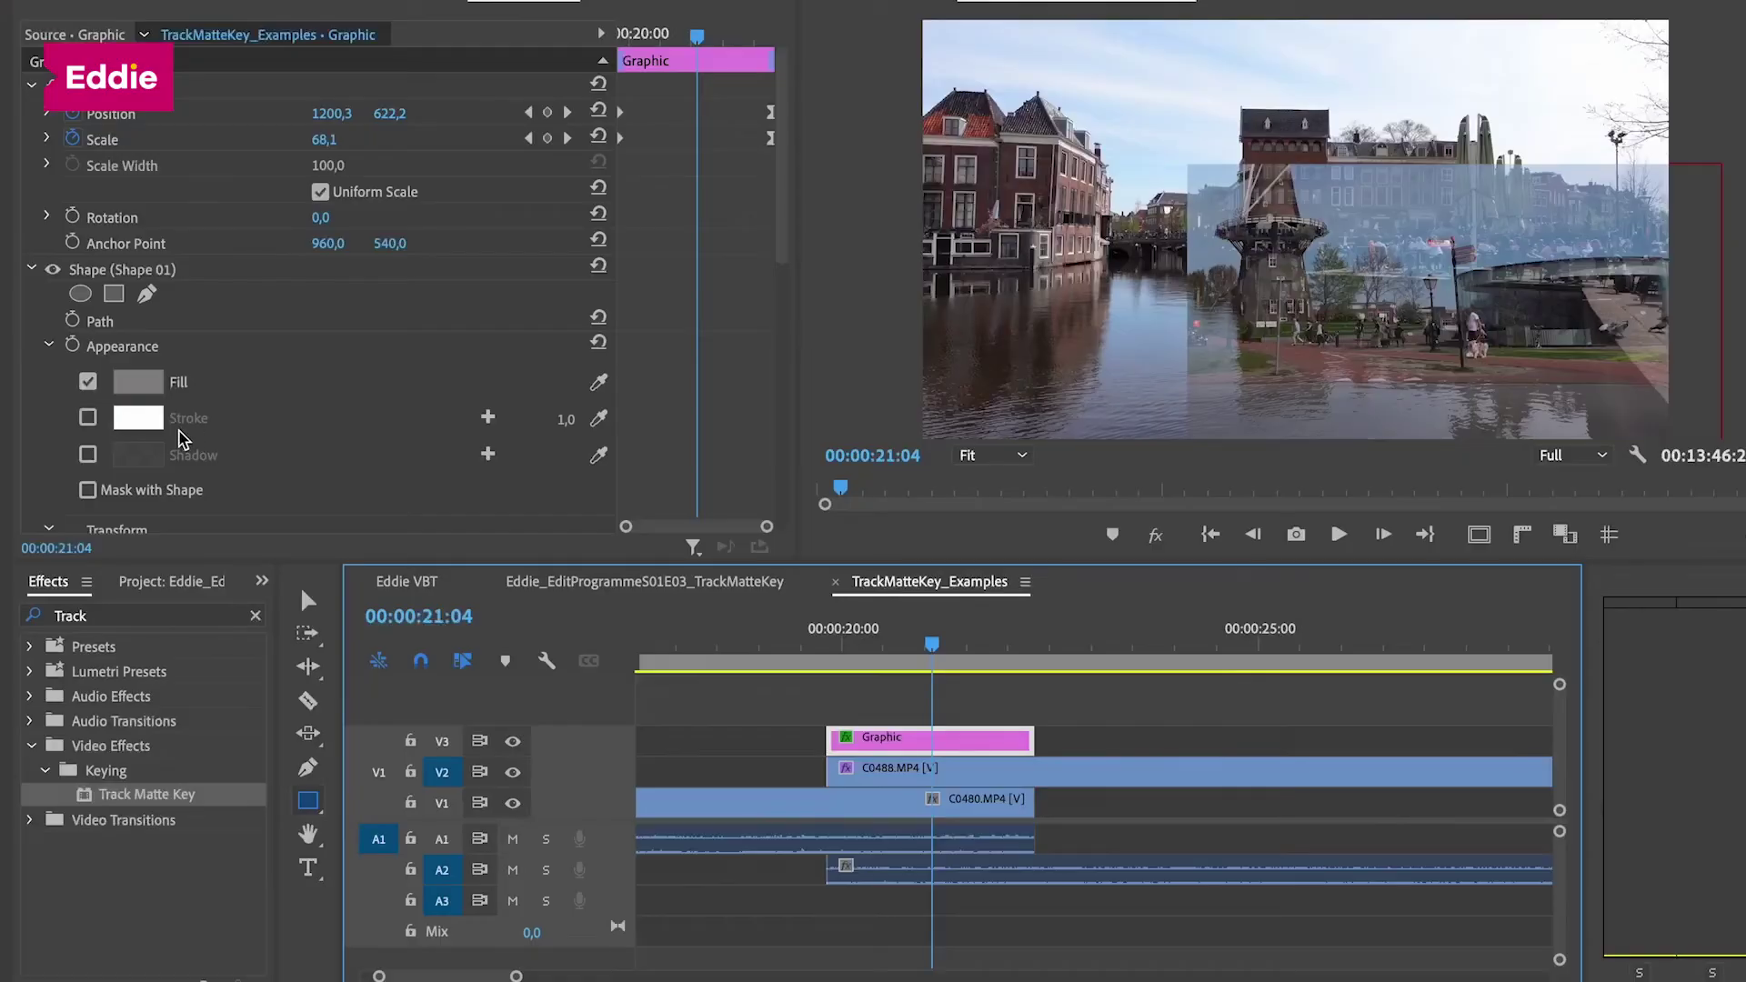
left_click(137, 382)
left_click_drag(713, 479, 607, 667)
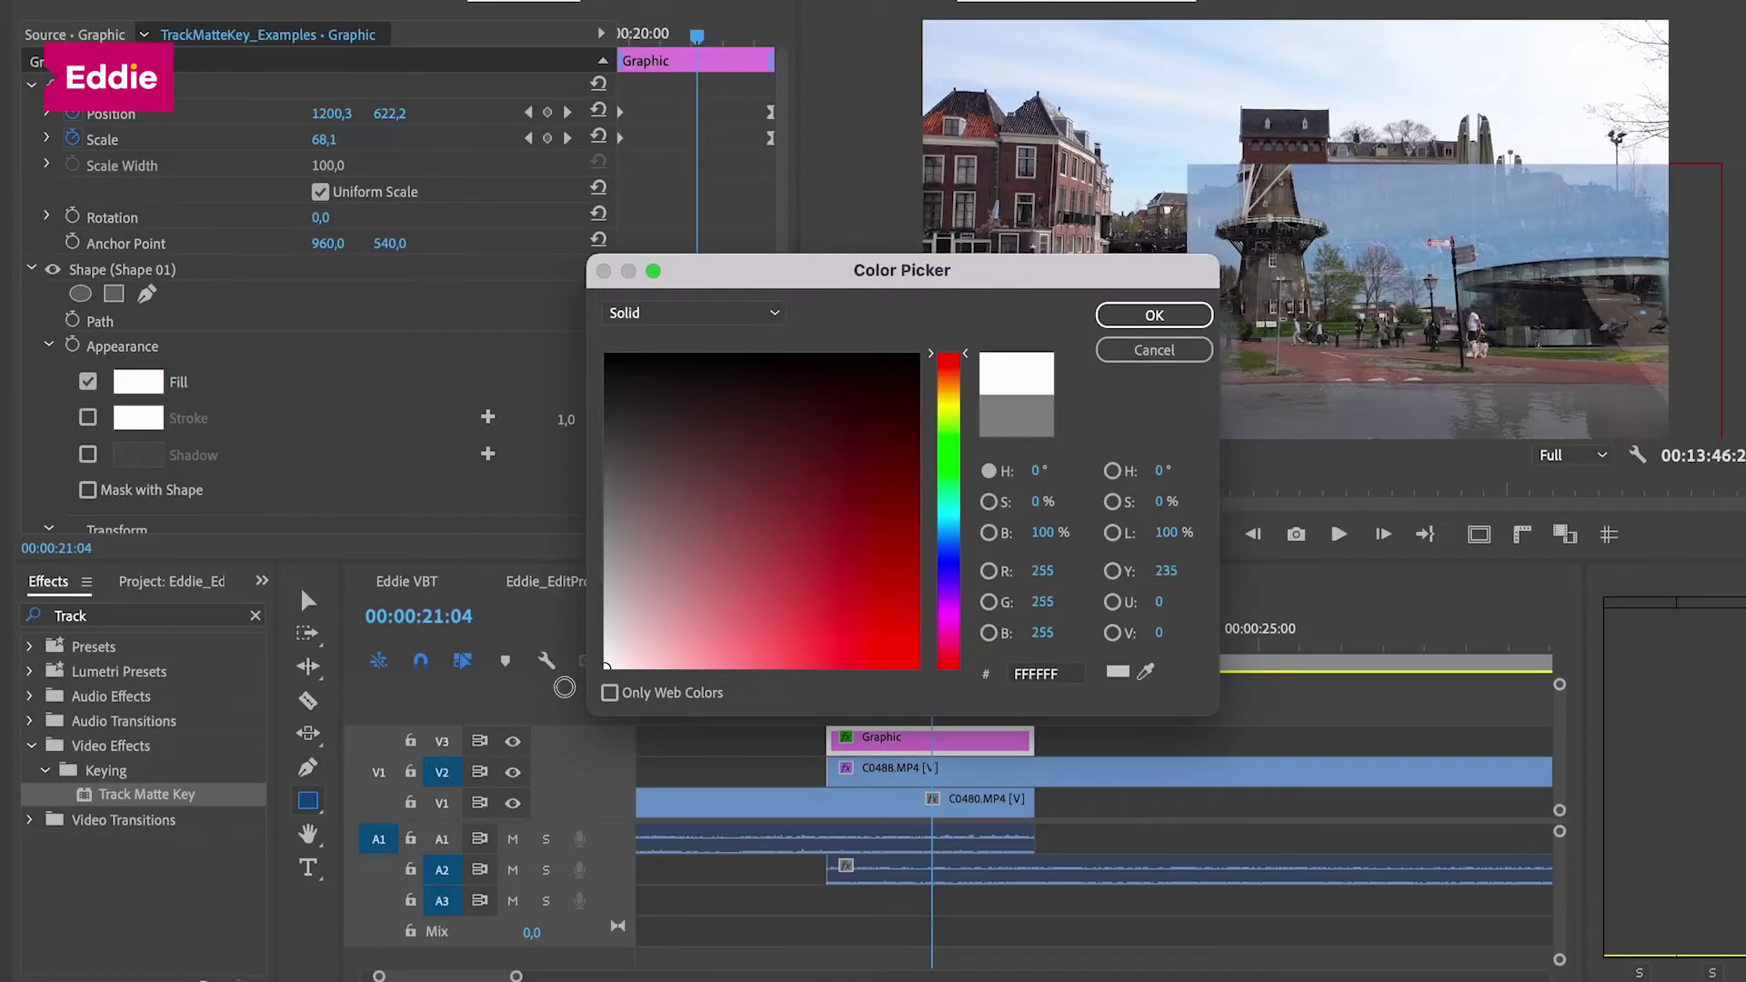
Step: Confirm the white fill and give the rectangle a grey 979797 stroke
left_click(1153, 316)
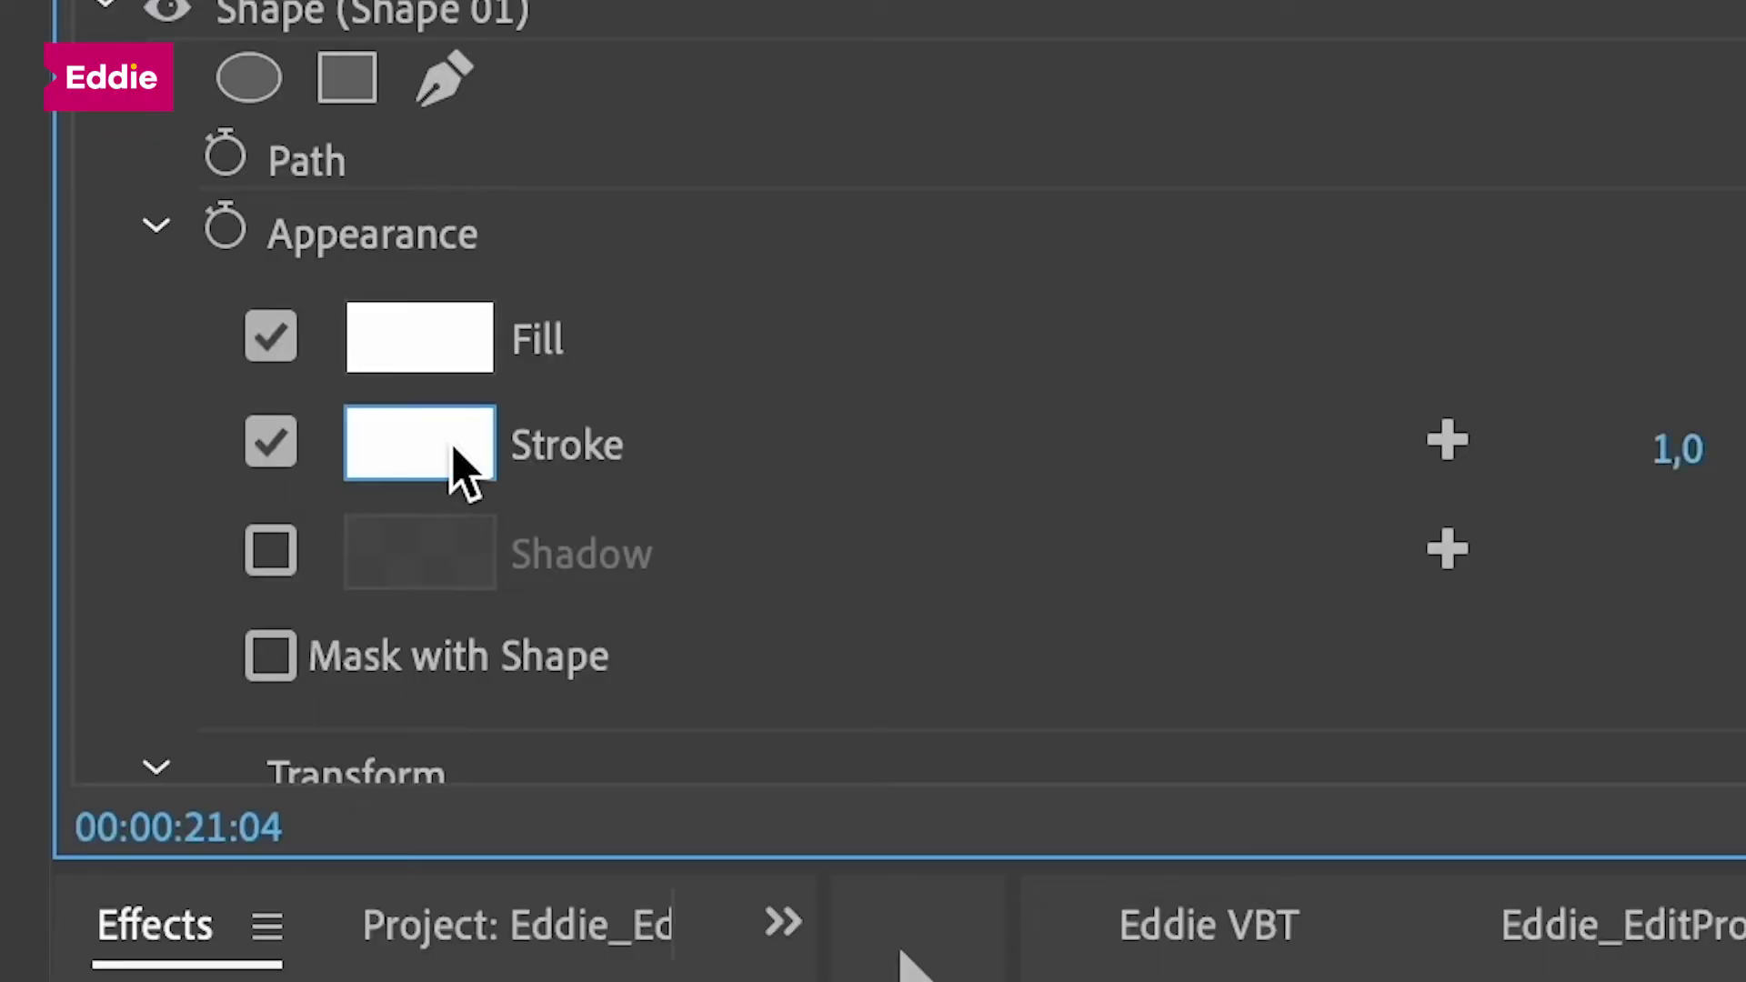
left_click(453, 448)
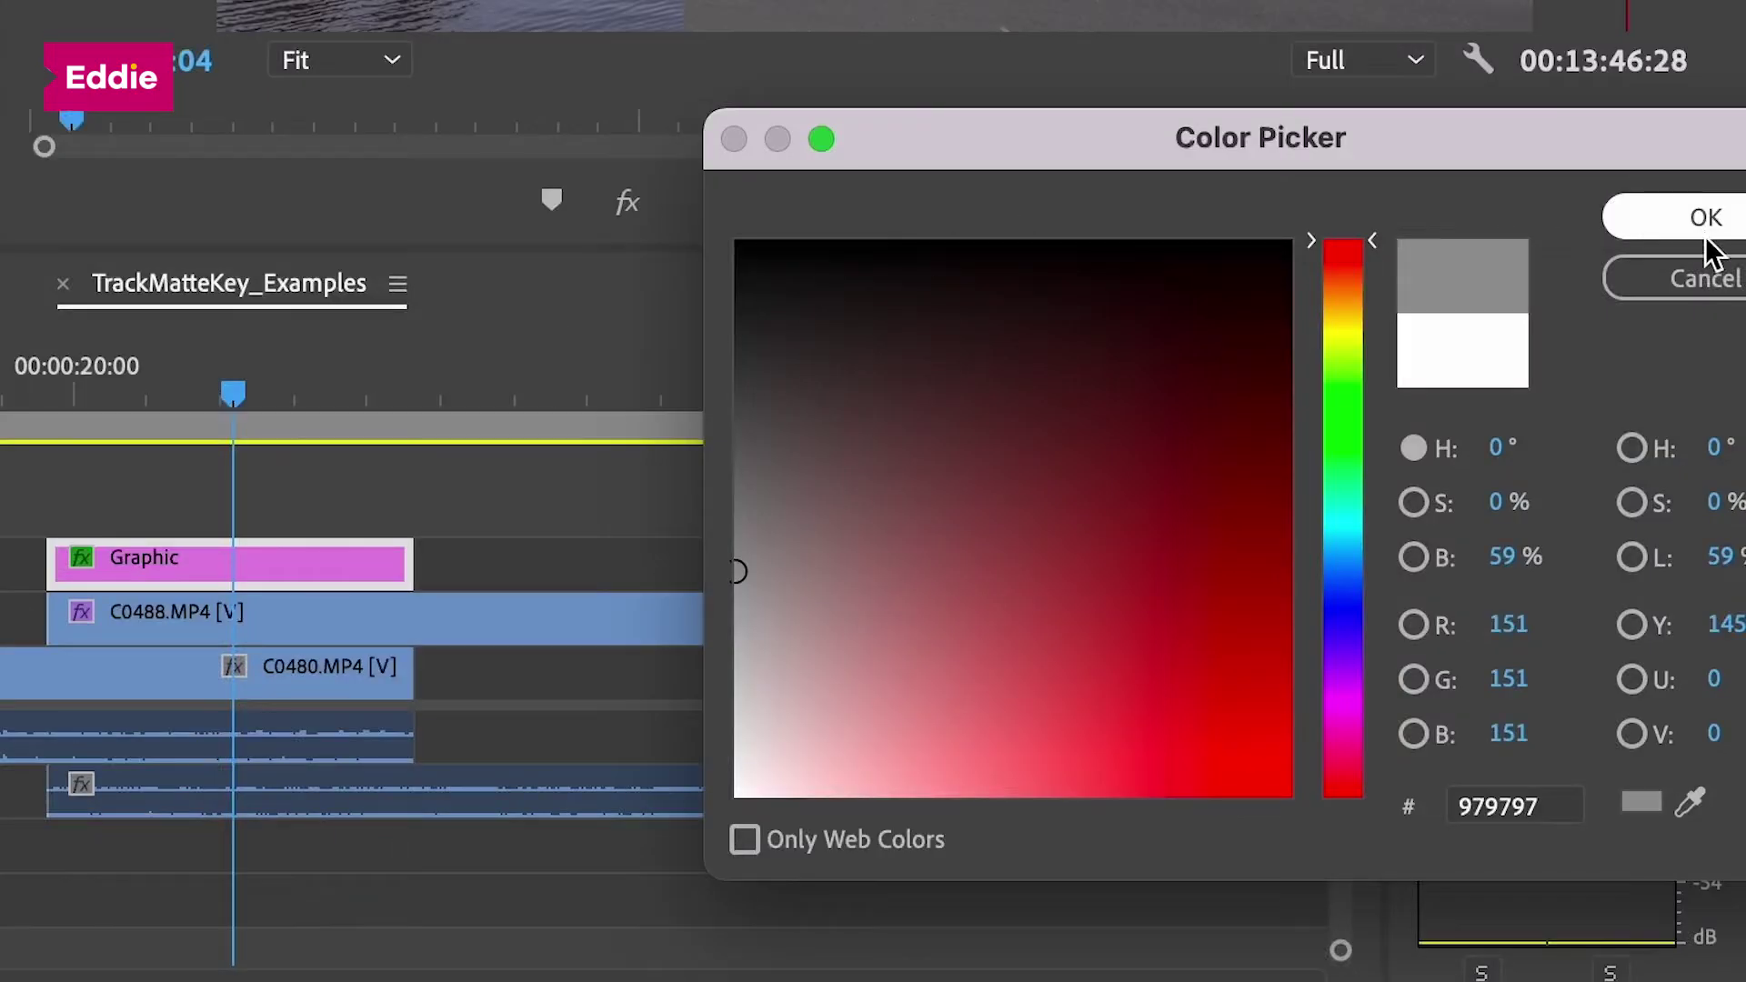
left_click(1704, 227)
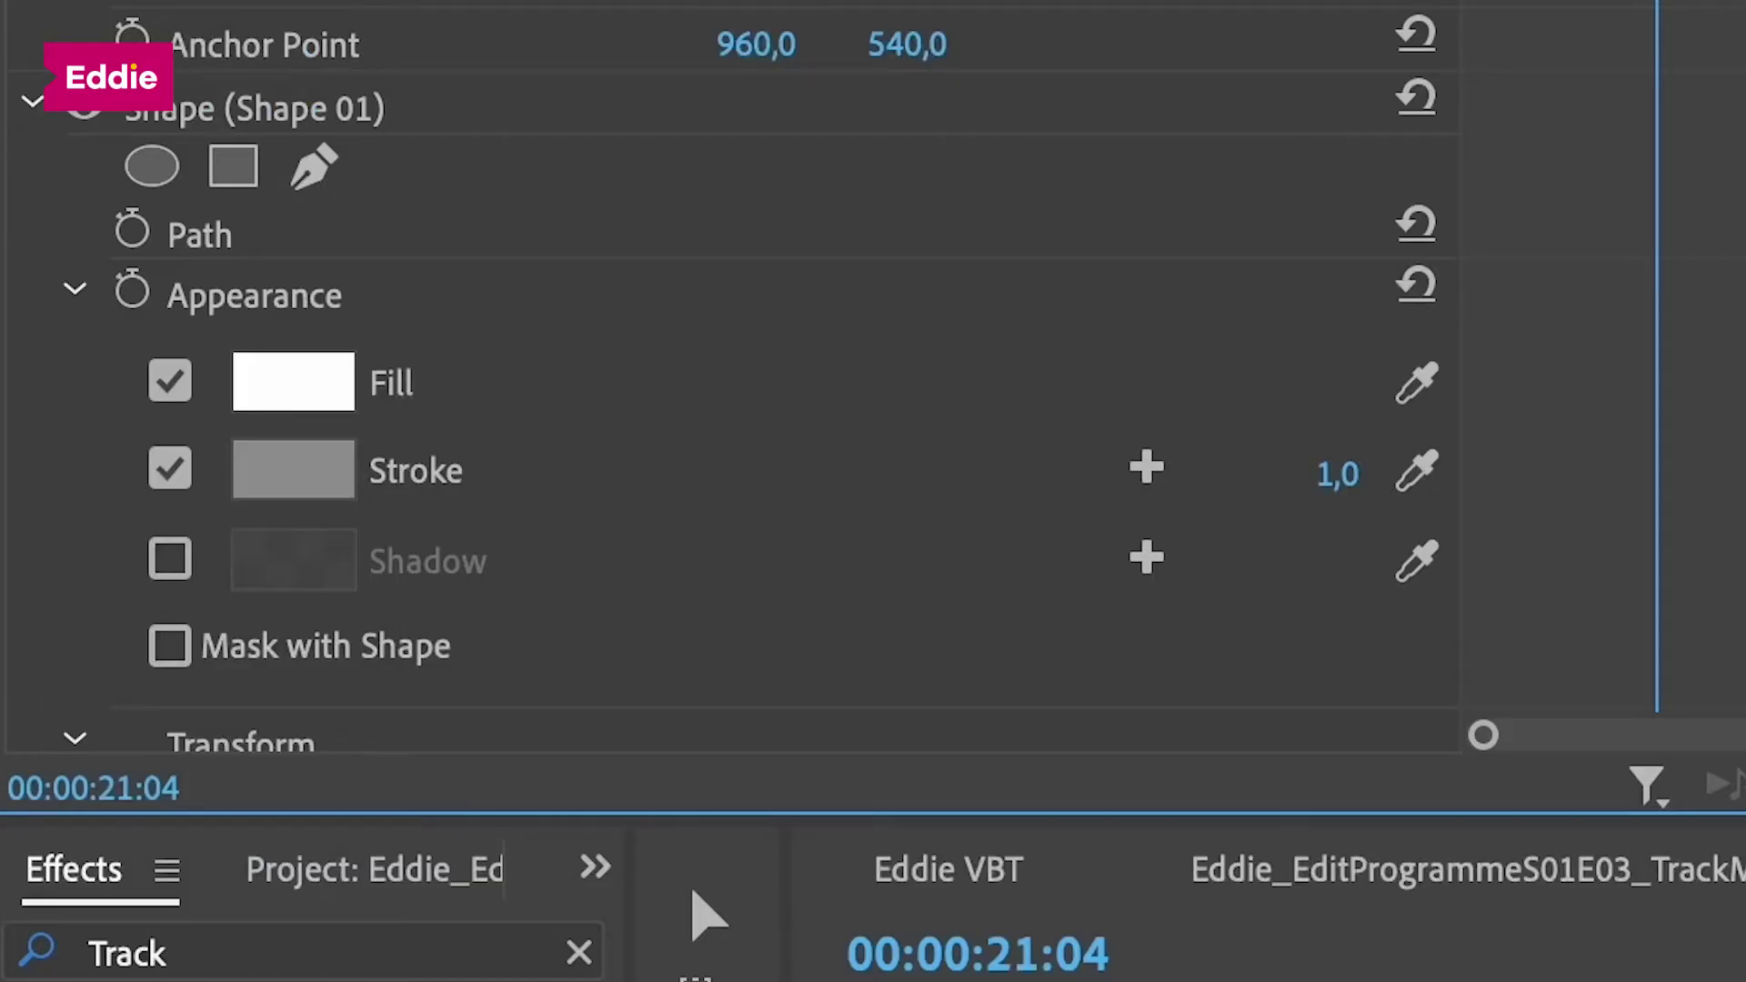